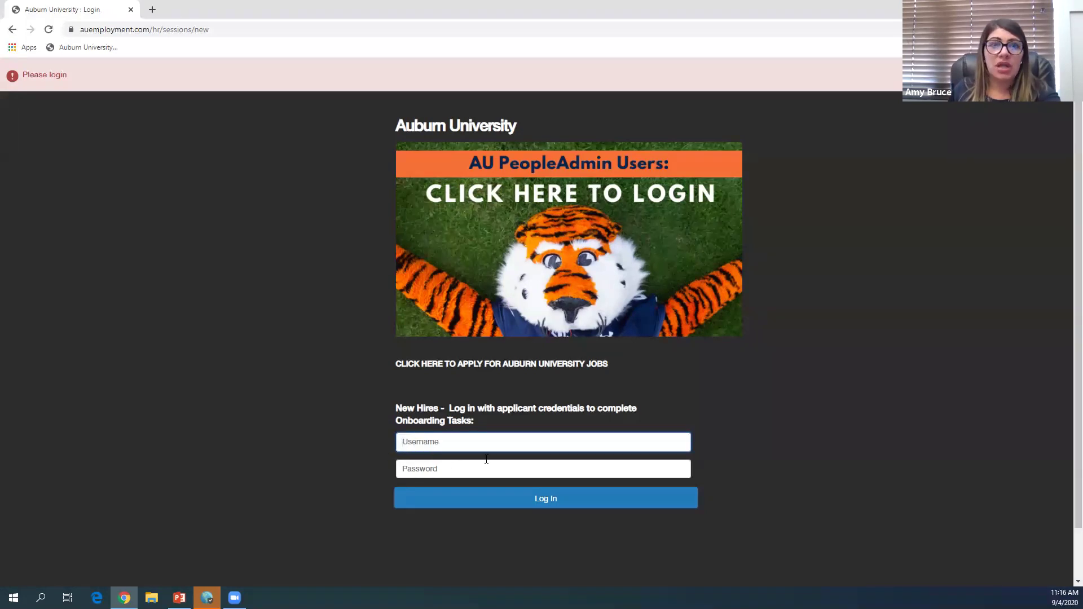
Step: Log in to the AU PeopleAdmin site with the Auburn username and account password
left_click(544, 228)
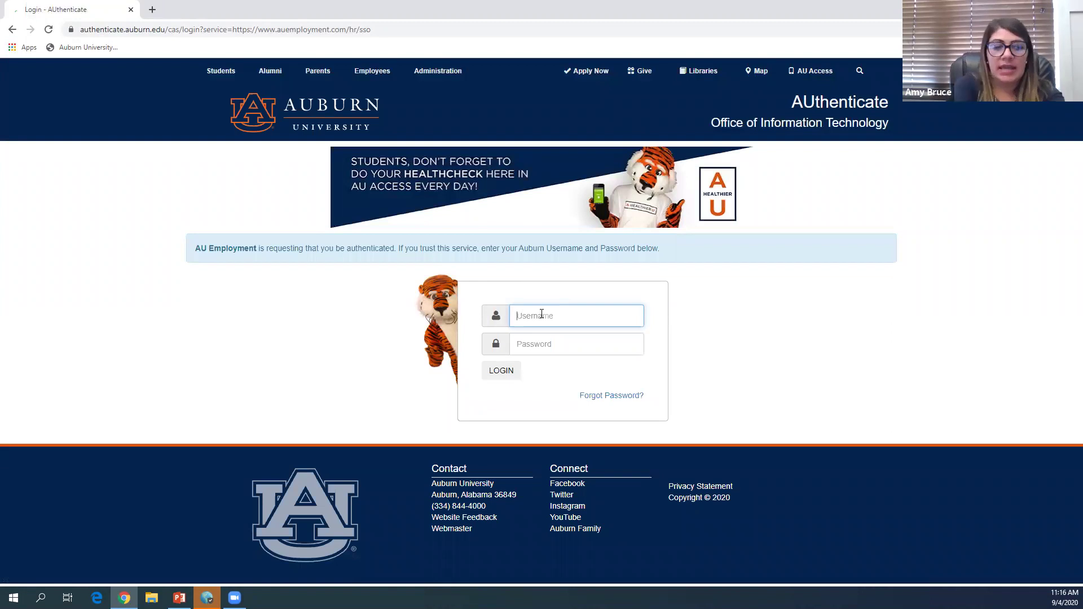
type("robe")
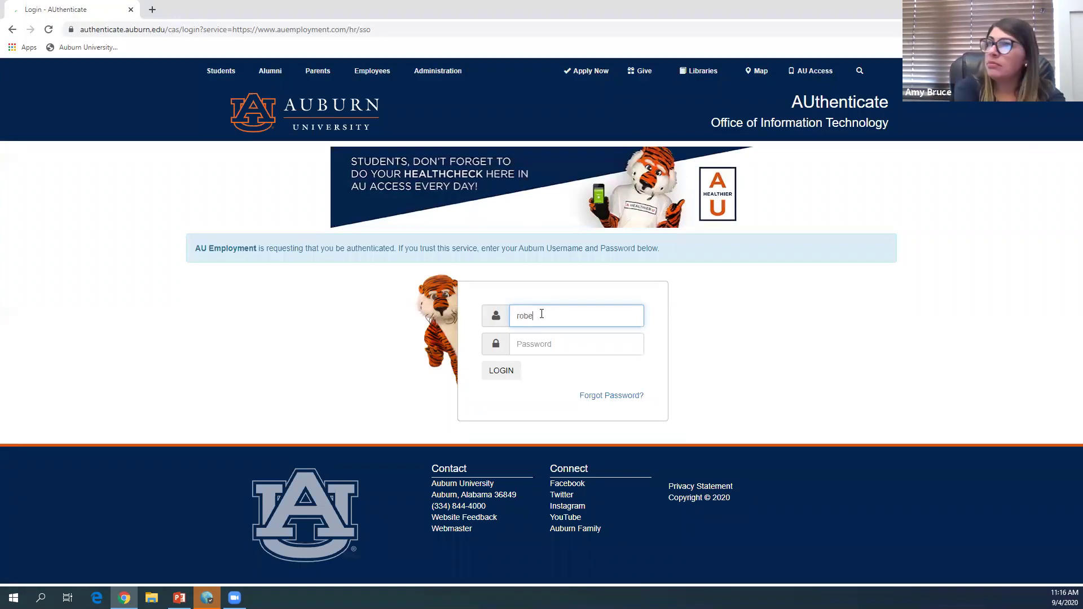
key("Tab")
type("********")
key("Return")
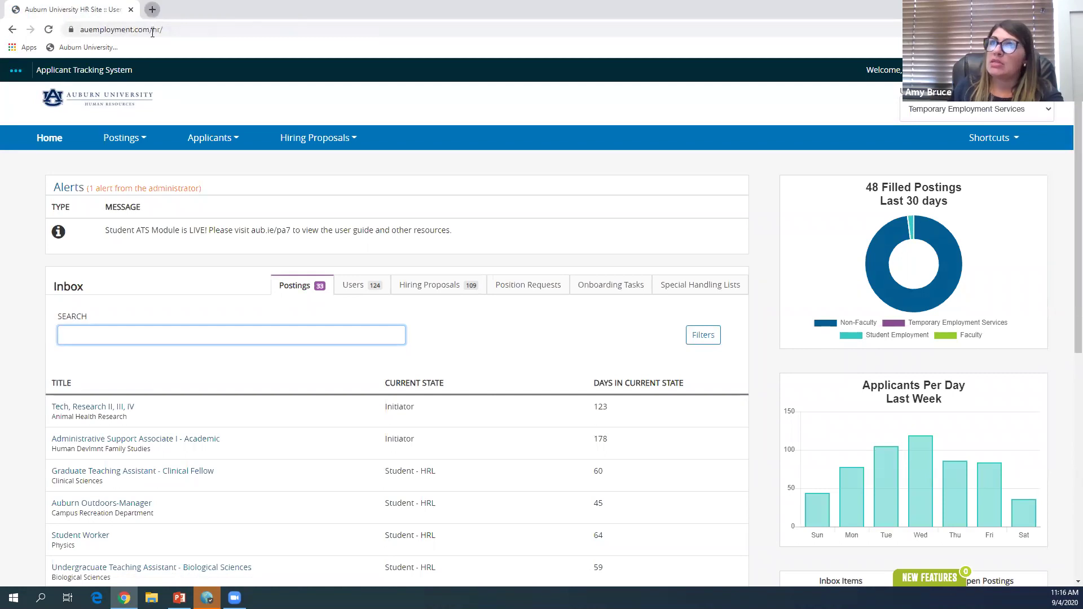
Step: Load auaccess.auburn.edu in a new browser tab and go to its Employees page
key("ctrl+t")
left_click(144, 29)
type("aua")
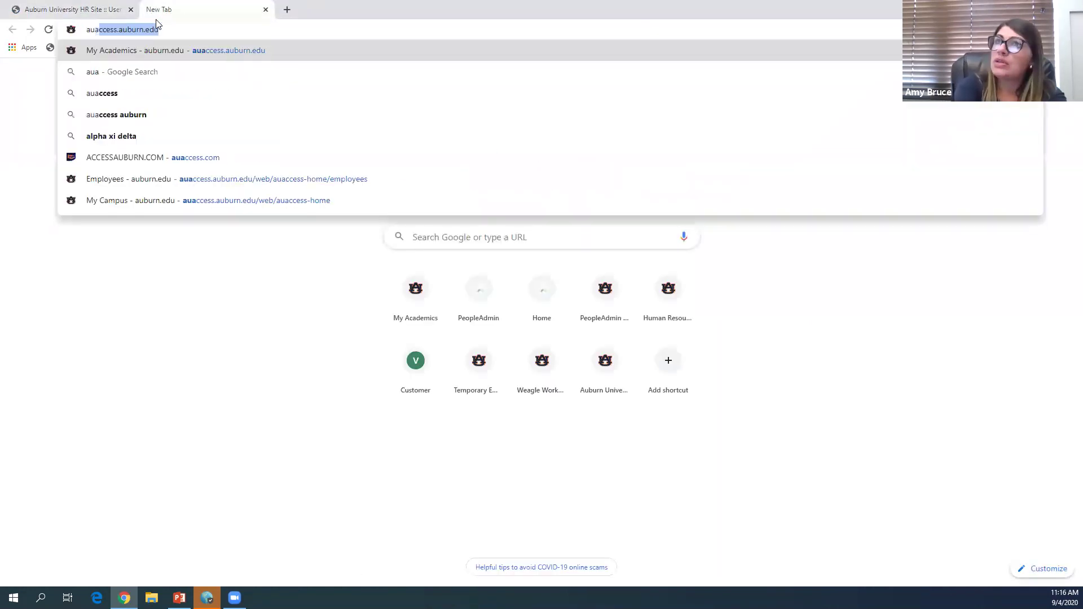
key("Return")
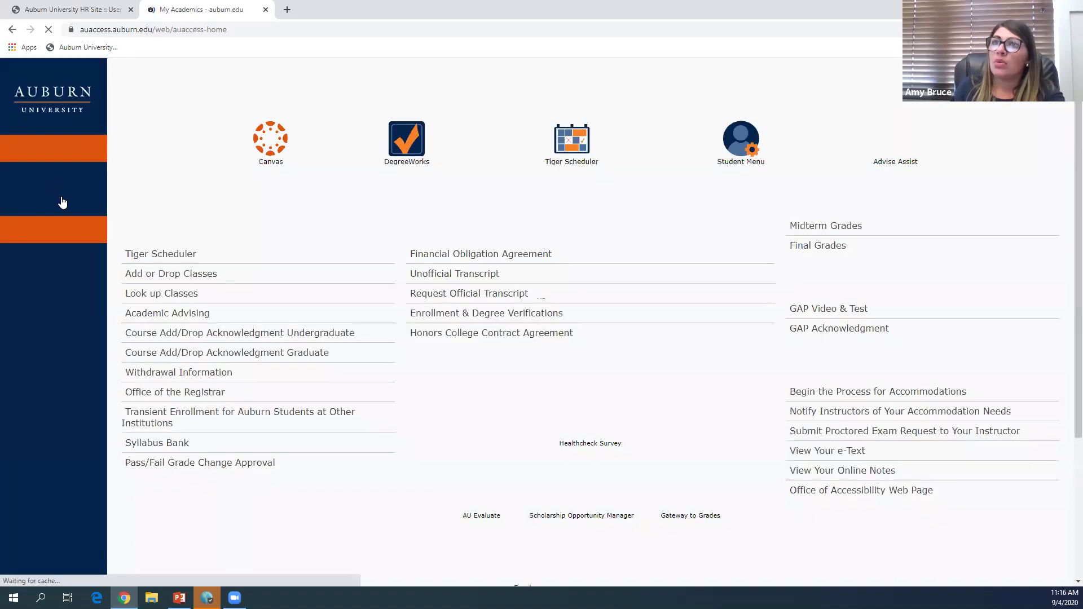
left_click(50, 204)
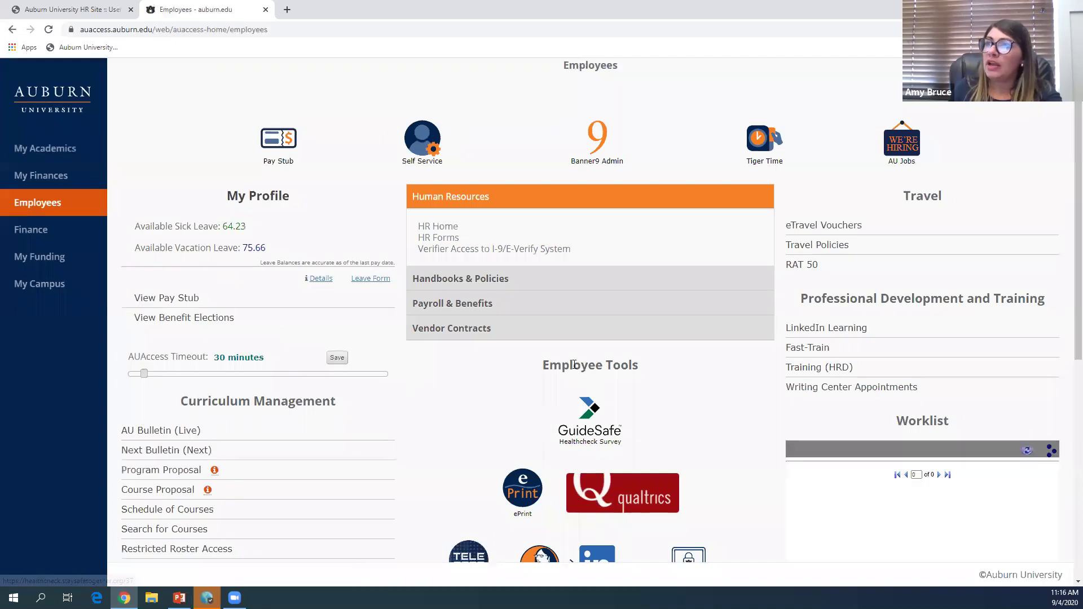
Step: Launch PeopleAdmin from the Employee Tools on the AU Access page and close the AU Access tab
scroll(626, 379, "down", 3)
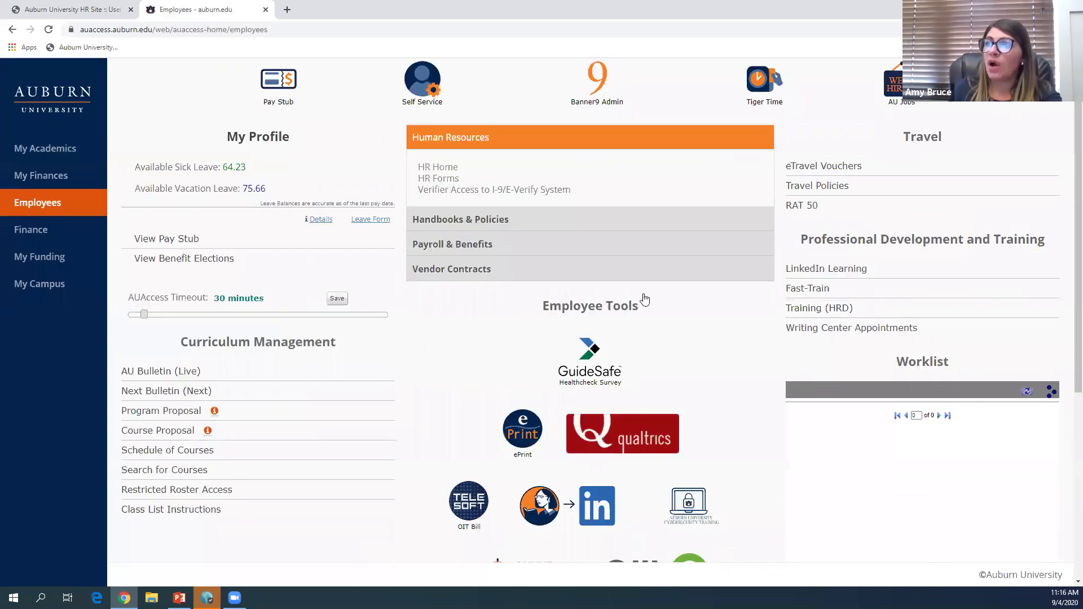
scroll(664, 440, "down", 1)
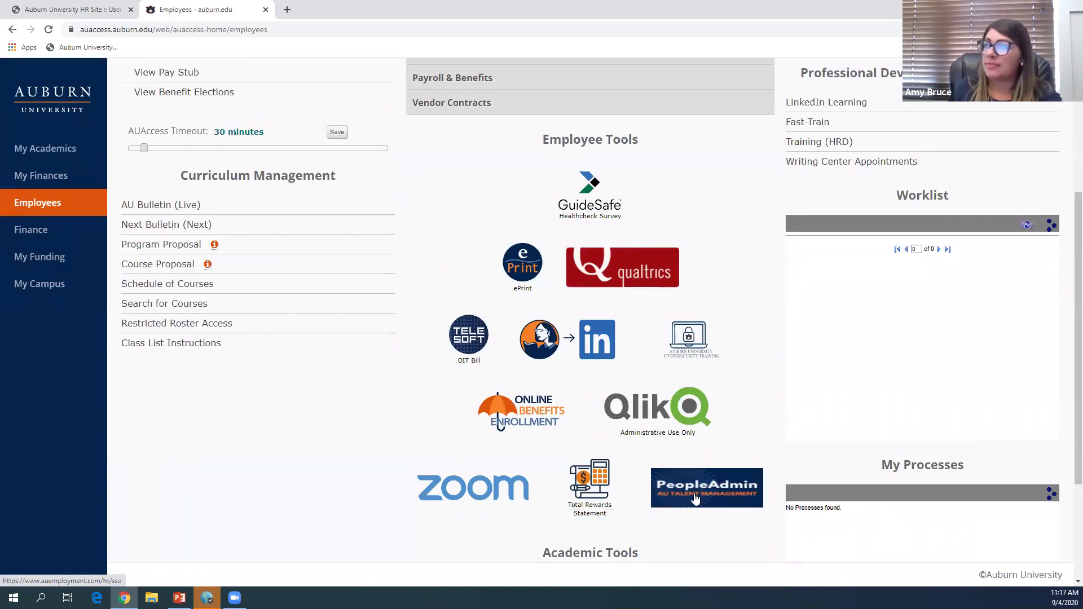
left_click(693, 500)
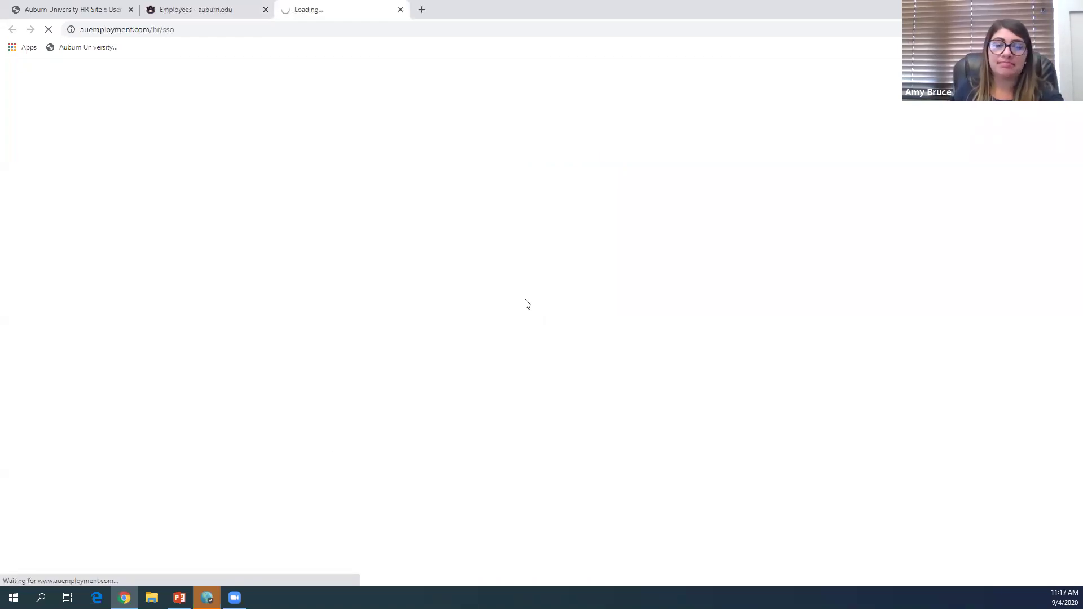
left_click(265, 9)
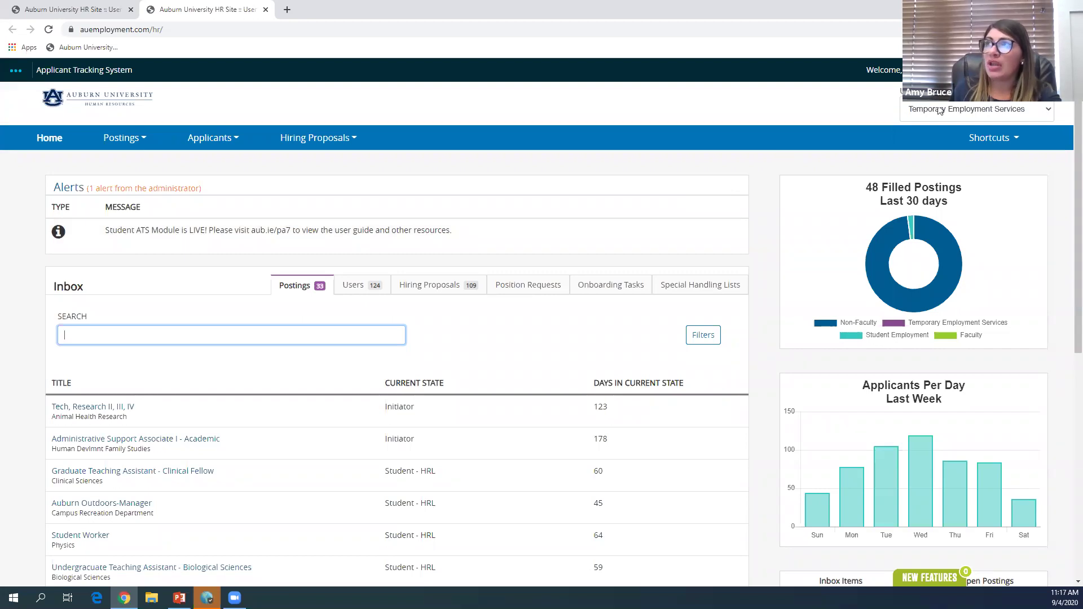
Step: Switch the user group to Student Employment and show the Student Employment postings
left_click(1035, 112)
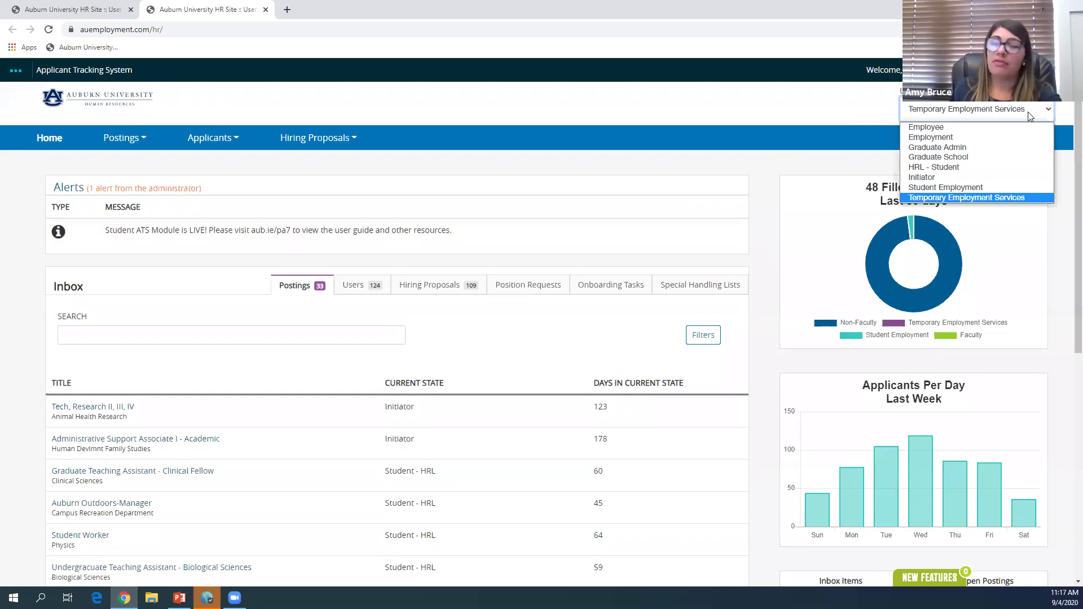
left_click(914, 188)
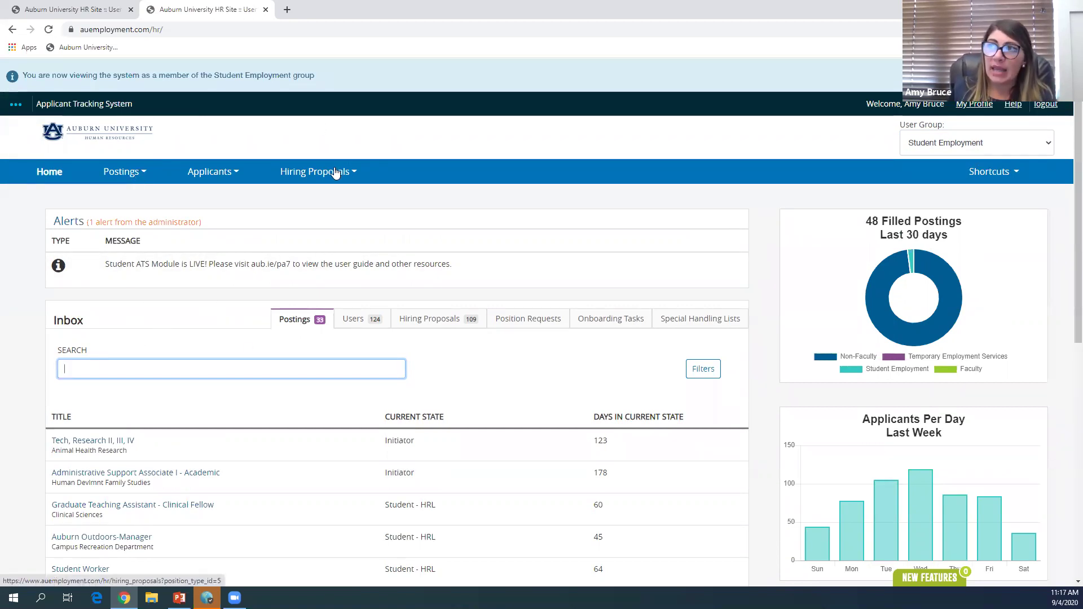
left_click(138, 174)
left_click(140, 189)
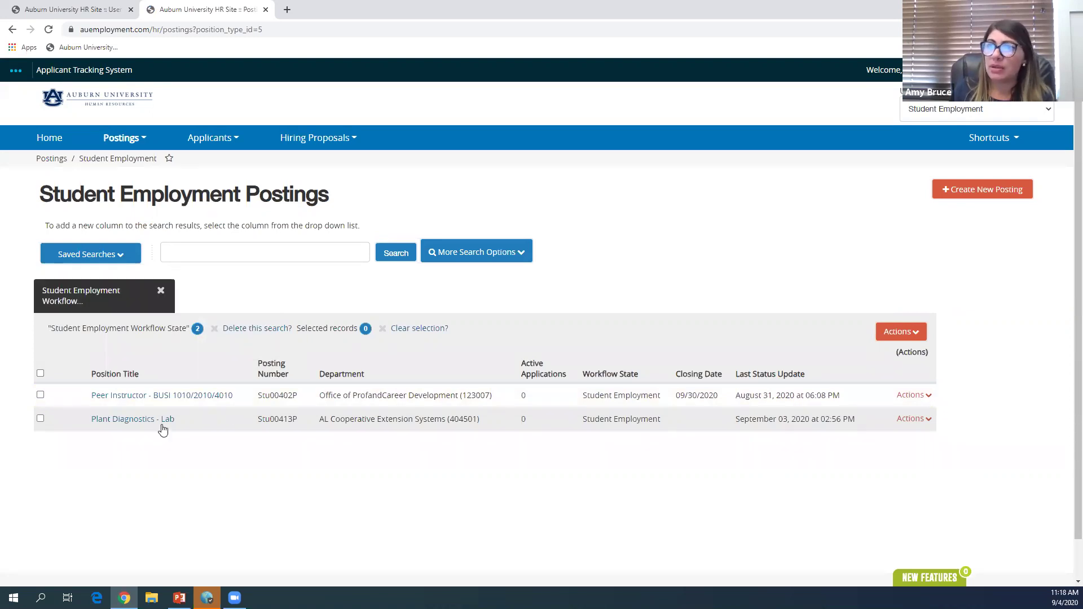
Step: Add the Check Distribution column to the Student Employment postings search results
mouse_move(613, 371)
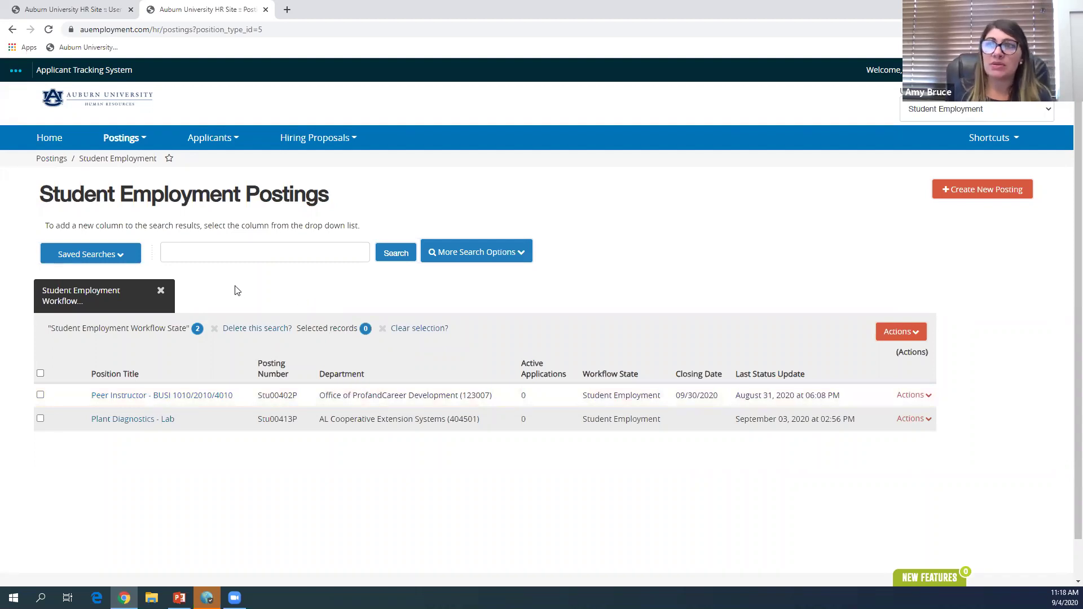
left_click(467, 254)
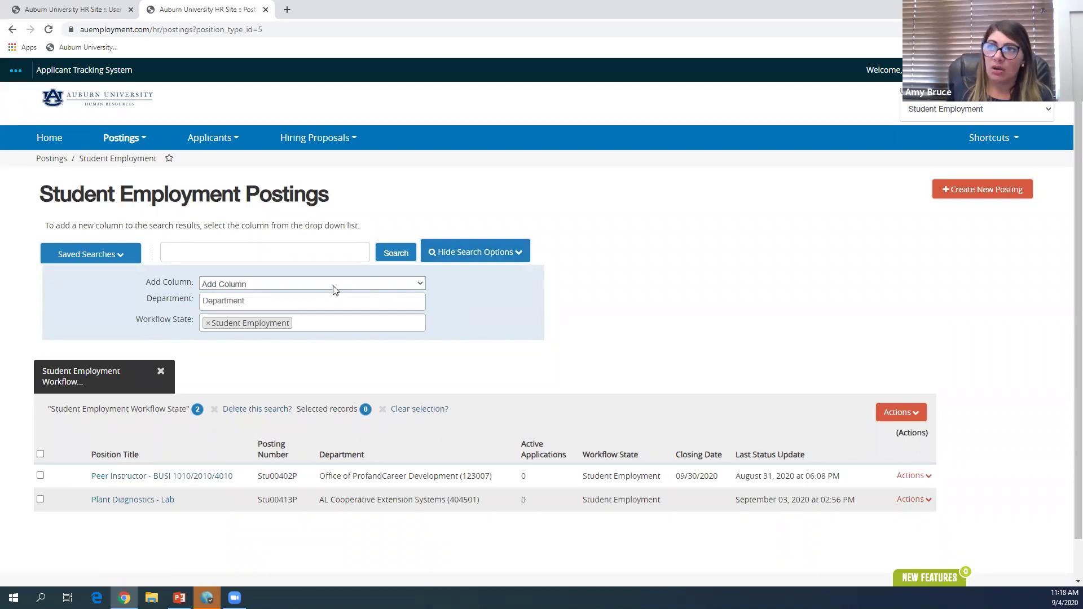
left_click(263, 285)
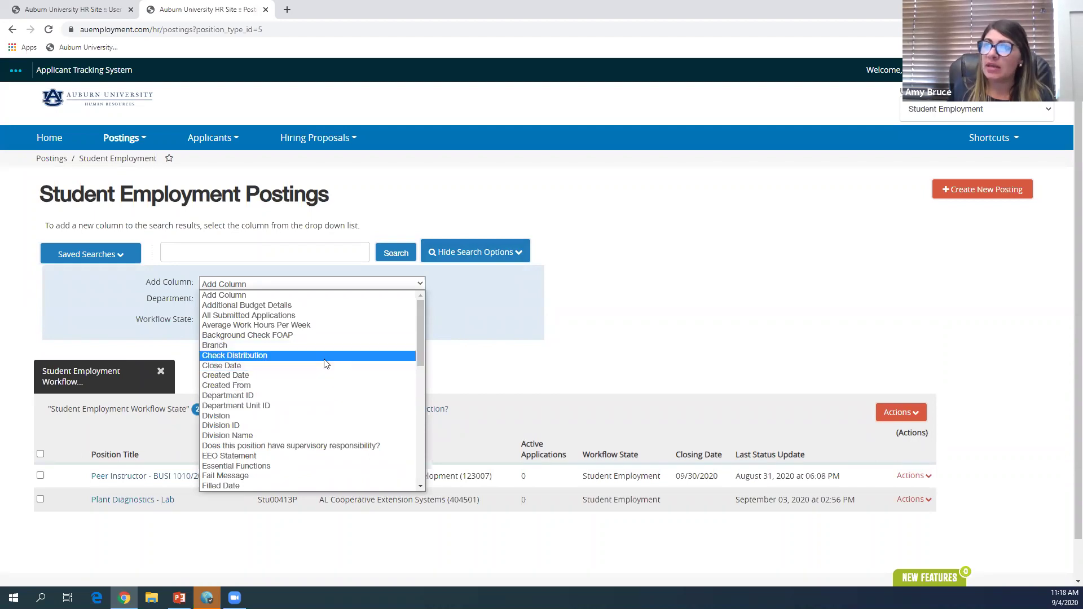
left_click(258, 356)
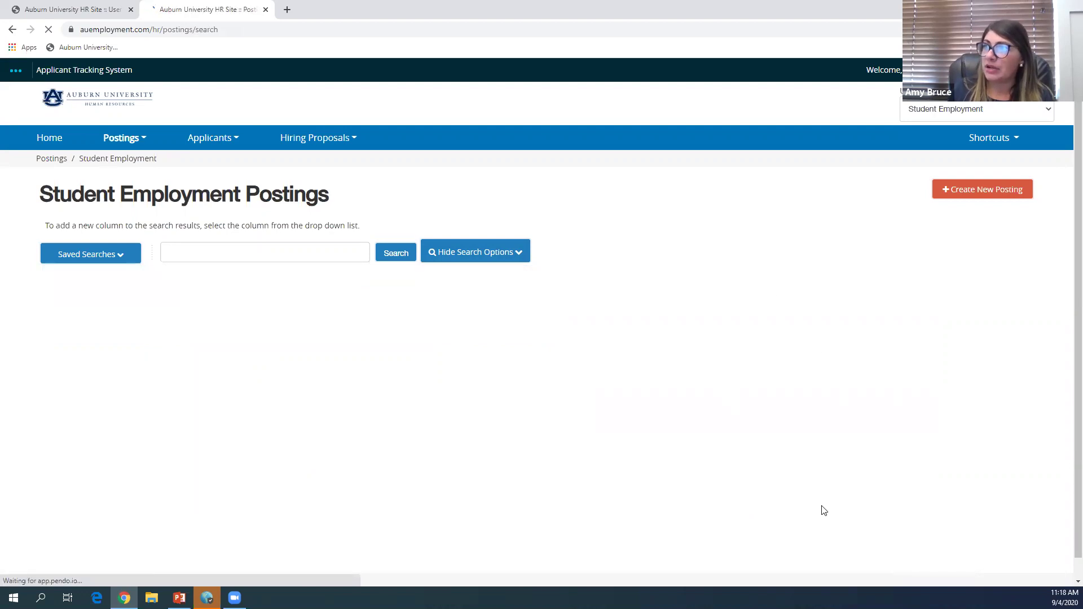
scroll(823, 496, "down", 1)
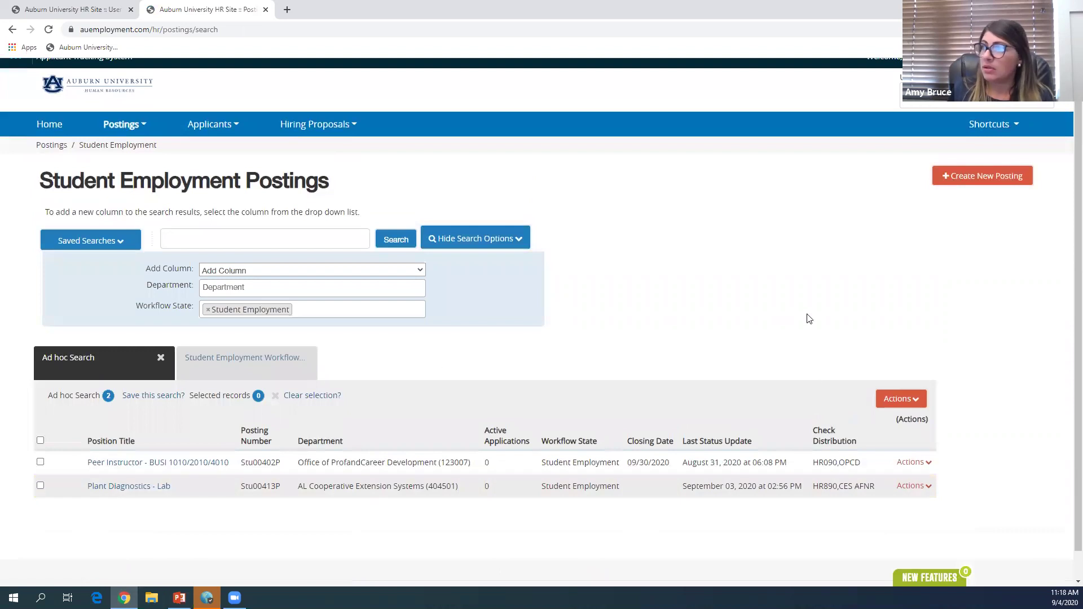
mouse_move(825, 434)
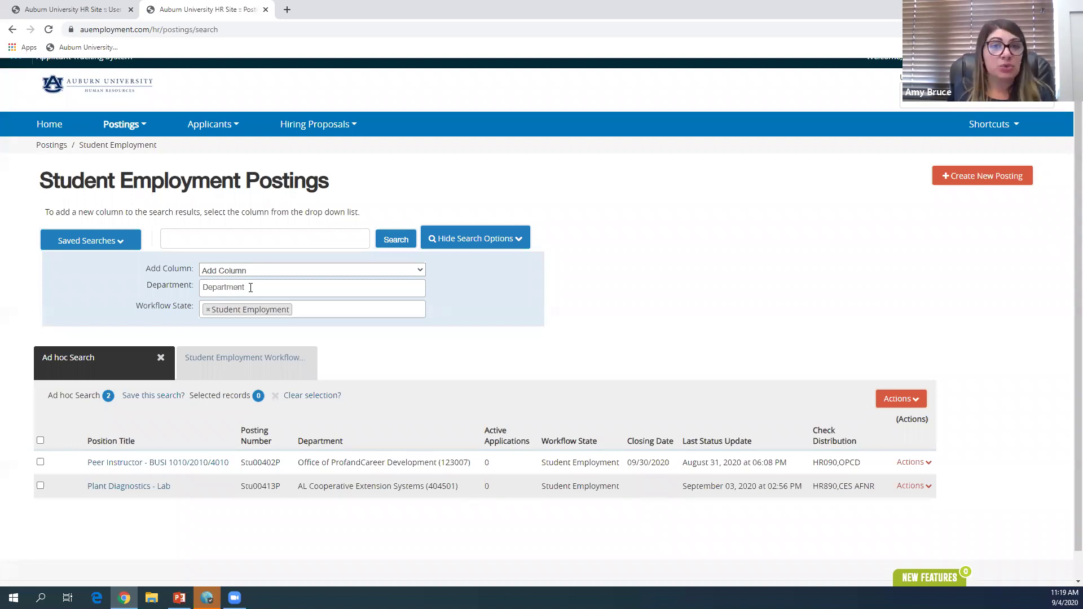
left_click(250, 288)
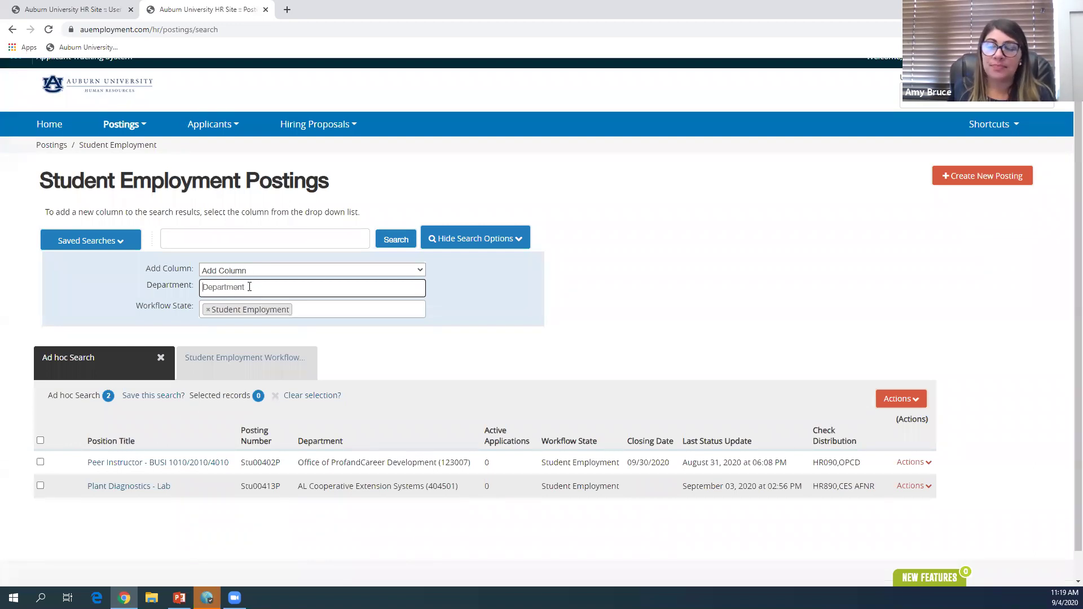
left_click(250, 287)
left_click(267, 282)
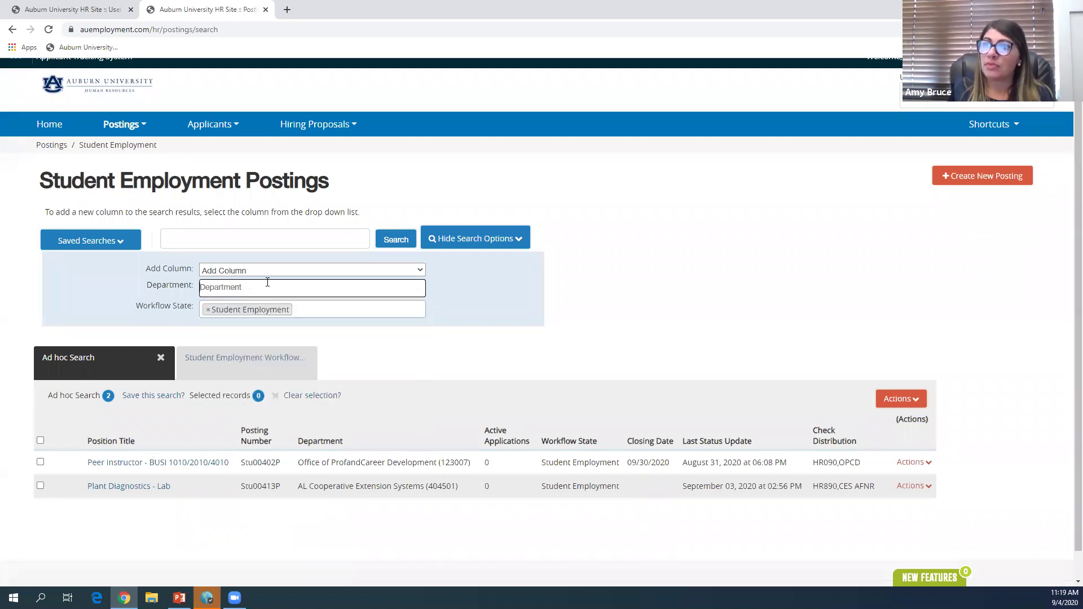
left_click(477, 299)
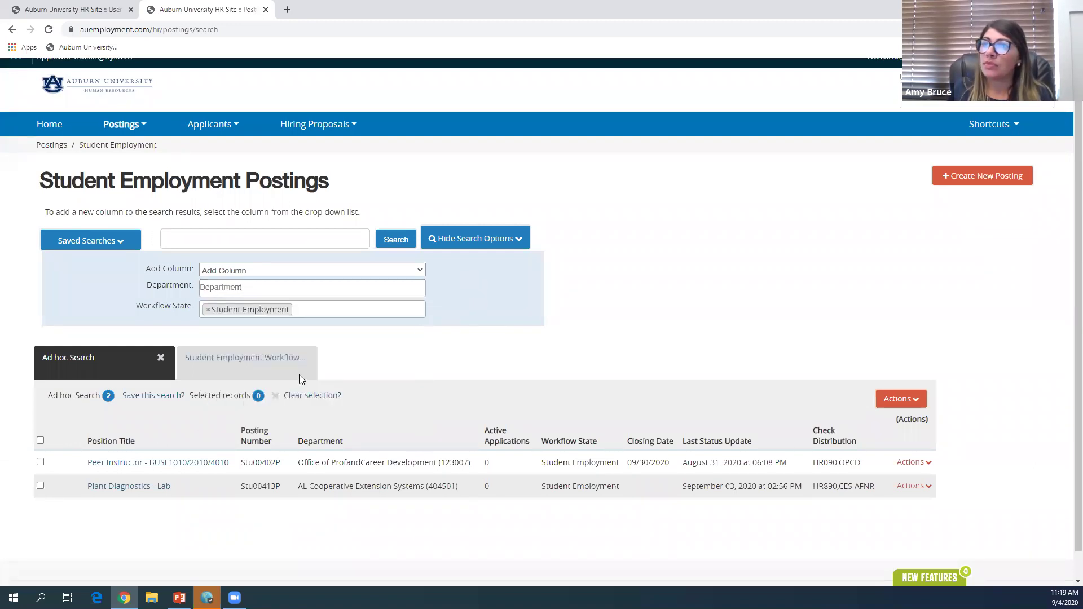
Step: Add the workflow states Draft, Initiator and Student - HRL to the Student Employment filter and run the postings search
left_click(315, 309)
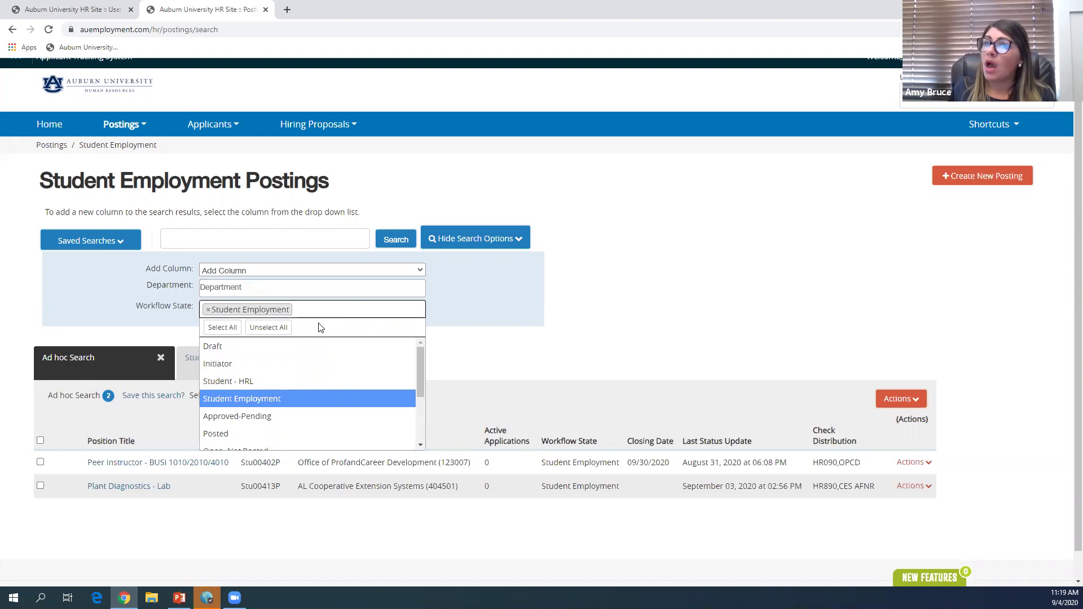
left_click(263, 354)
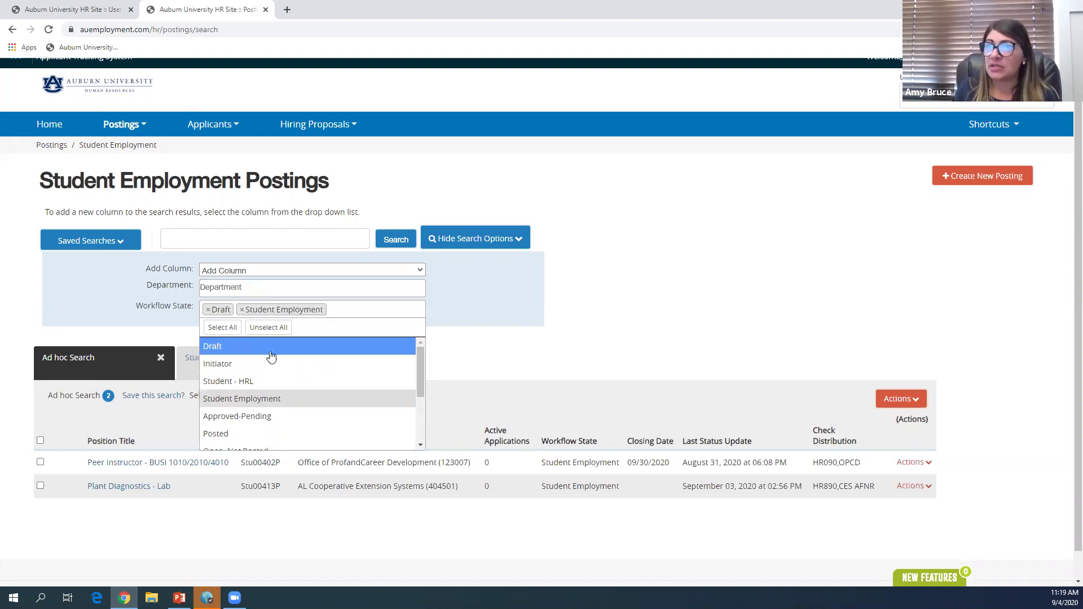
left_click(244, 372)
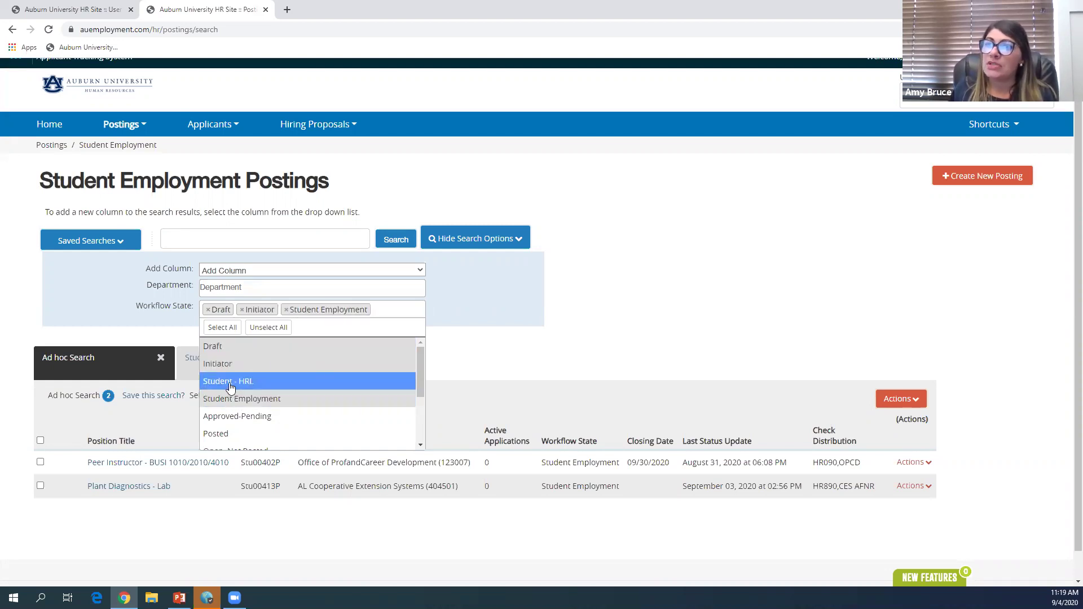
left_click(230, 388)
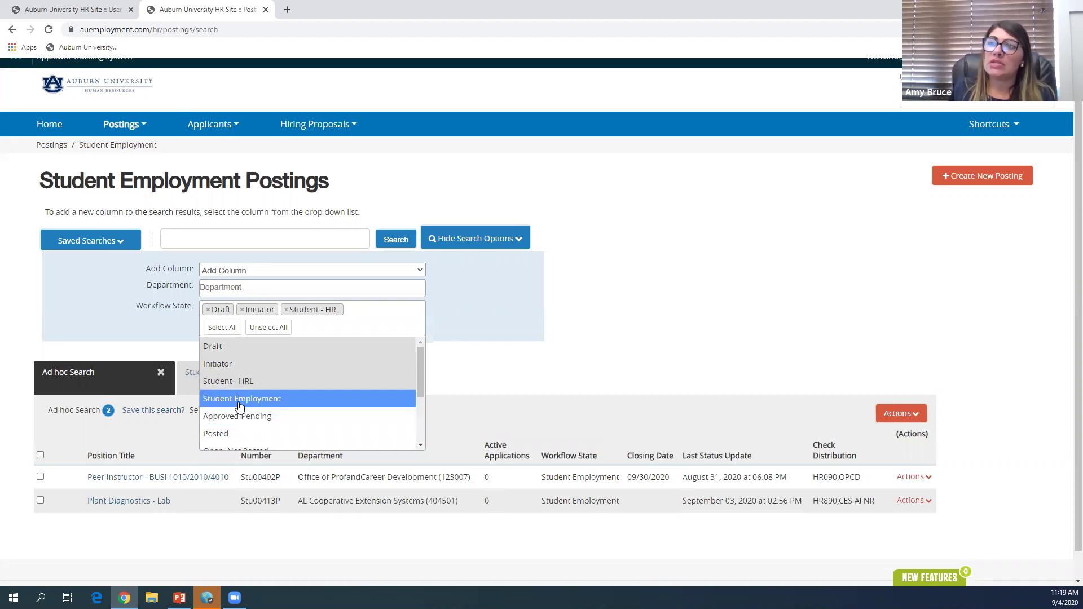
left_click(355, 398)
left_click(468, 338)
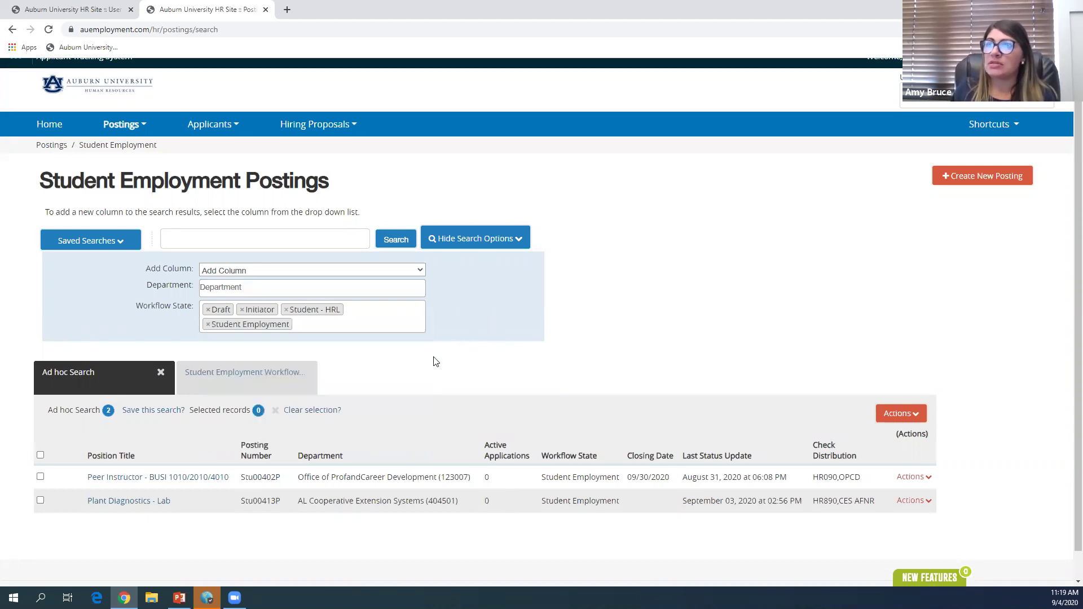
left_click(404, 246)
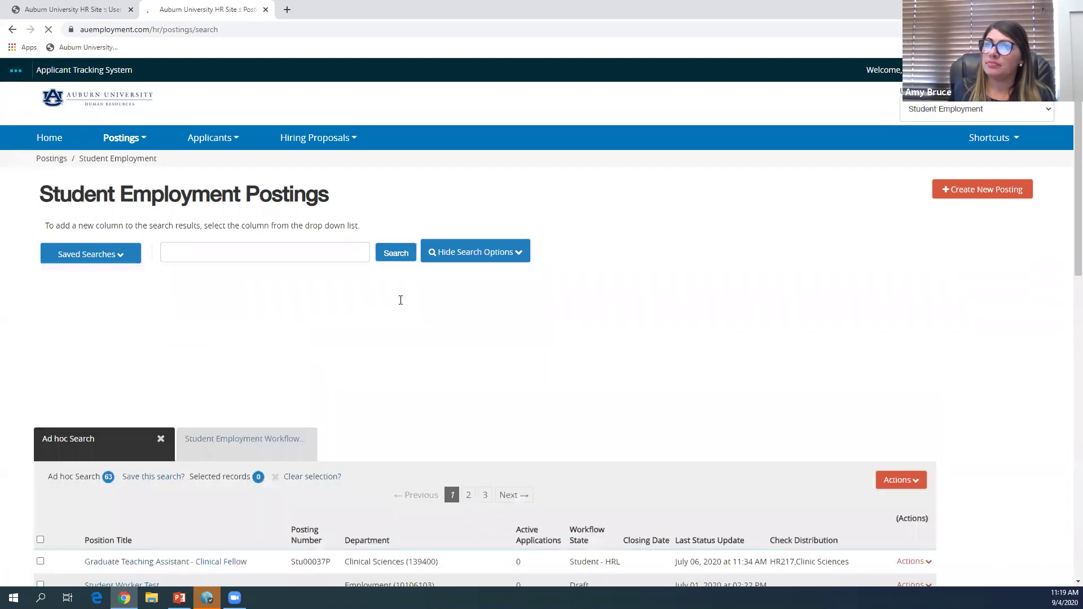
Step: Open the save form for the ad hoc search of Student Employment postings and show its name field
scroll(455, 389, "down", 3)
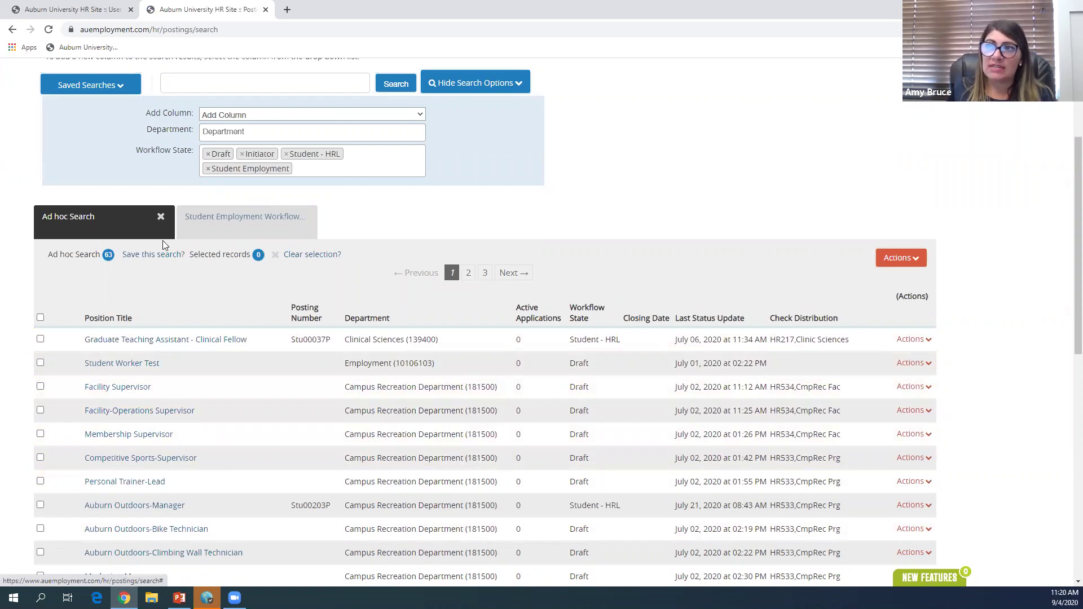
left_click(150, 257)
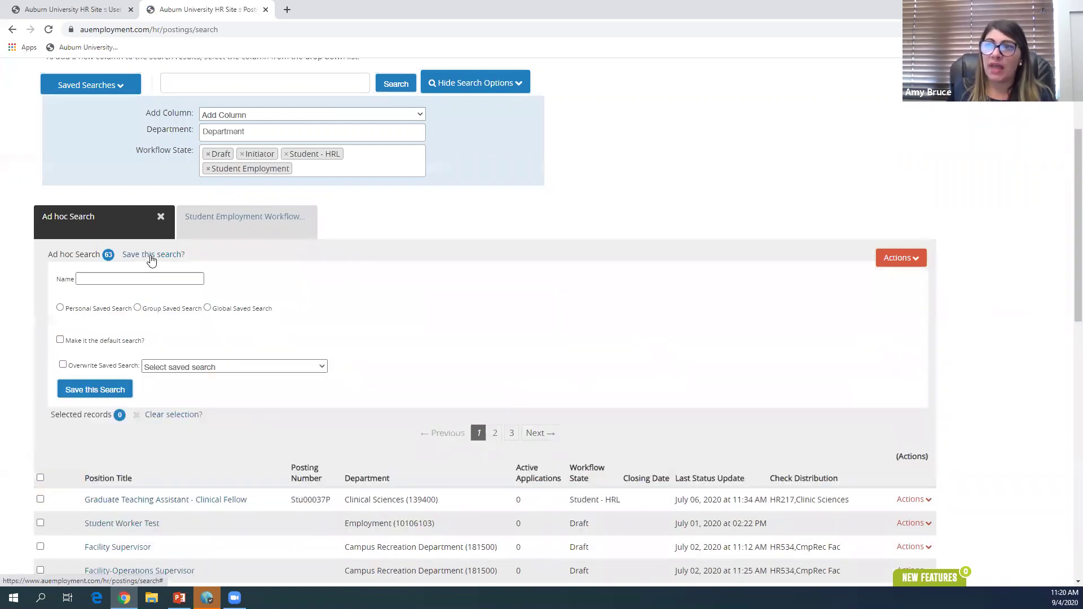
left_click(118, 282)
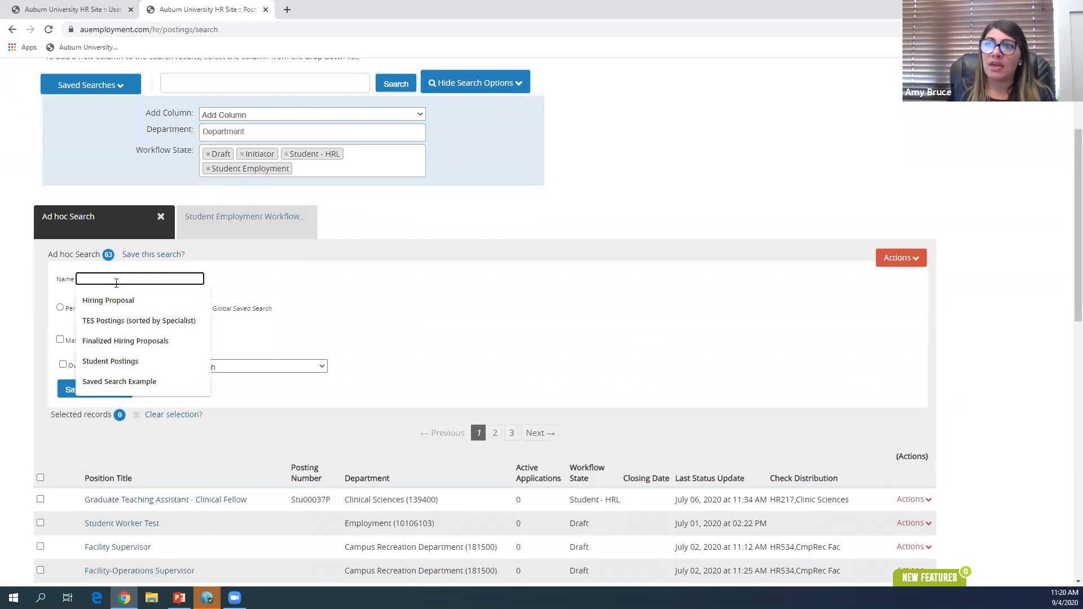
left_click(257, 277)
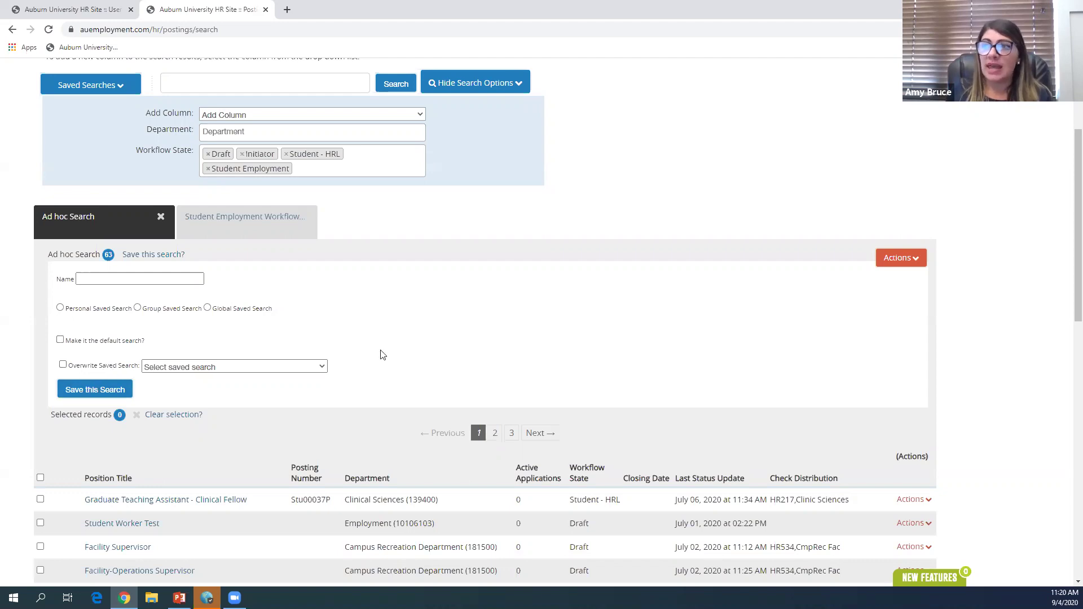
Step: Make the search the default, enable overwriting a saved search and view the list of existing saved searches
scroll(378, 353, "down", 1)
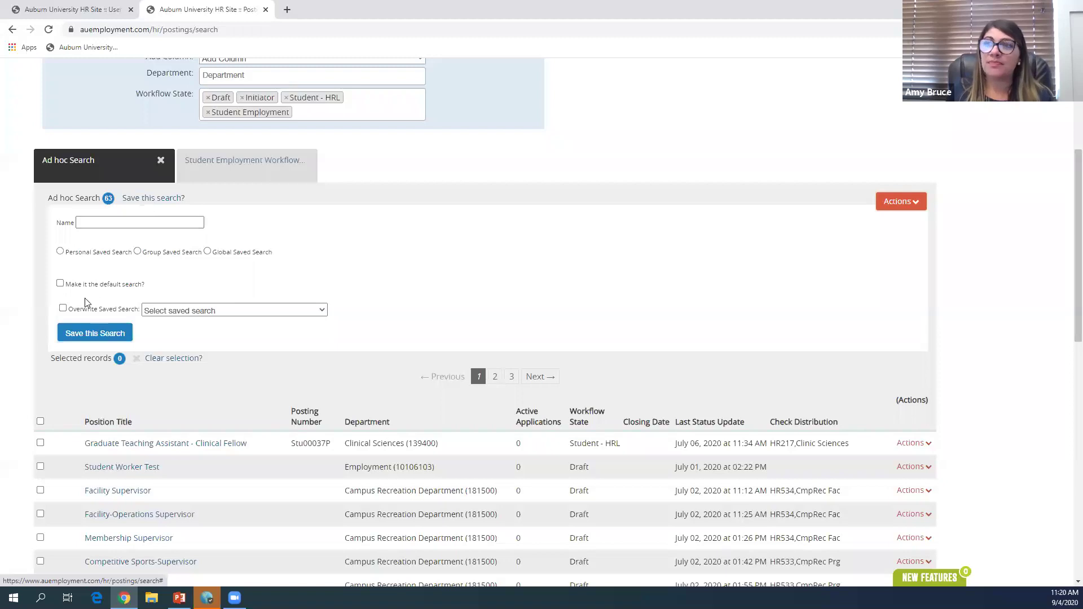
left_click(60, 285)
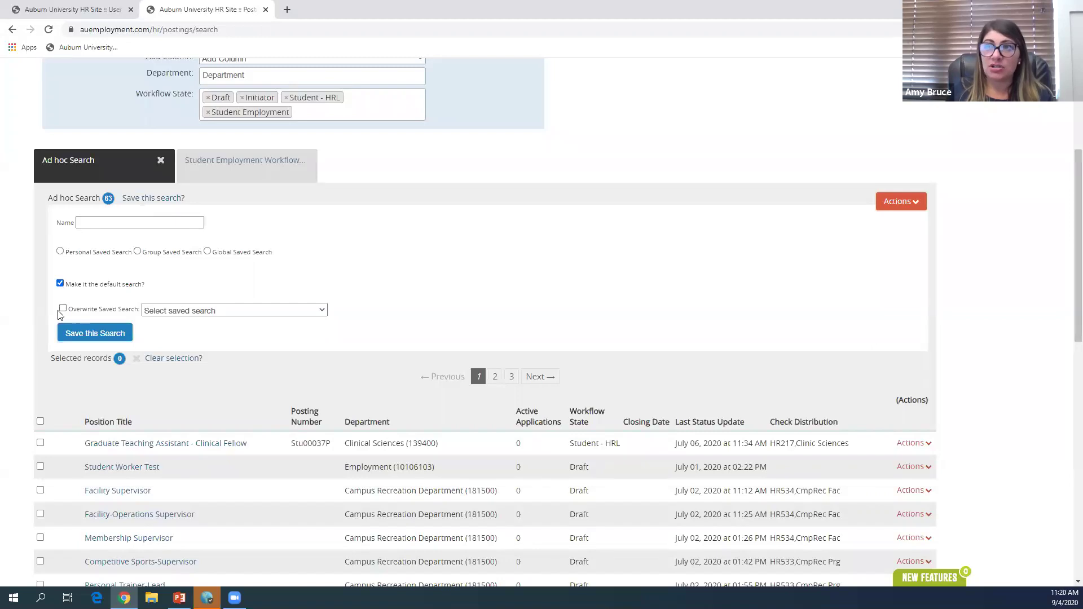
left_click(175, 311)
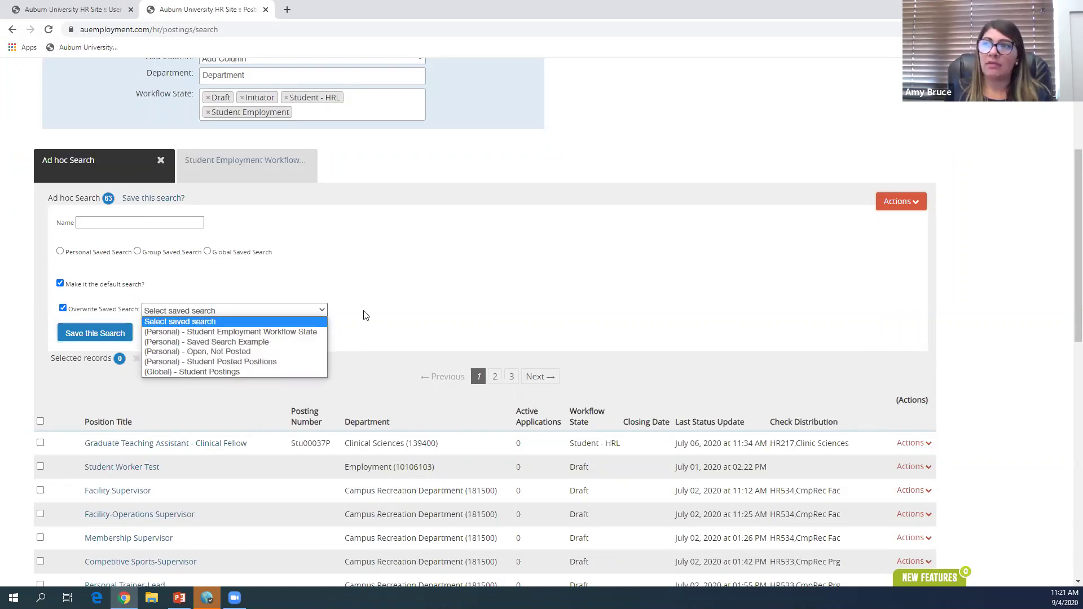
left_click(393, 314)
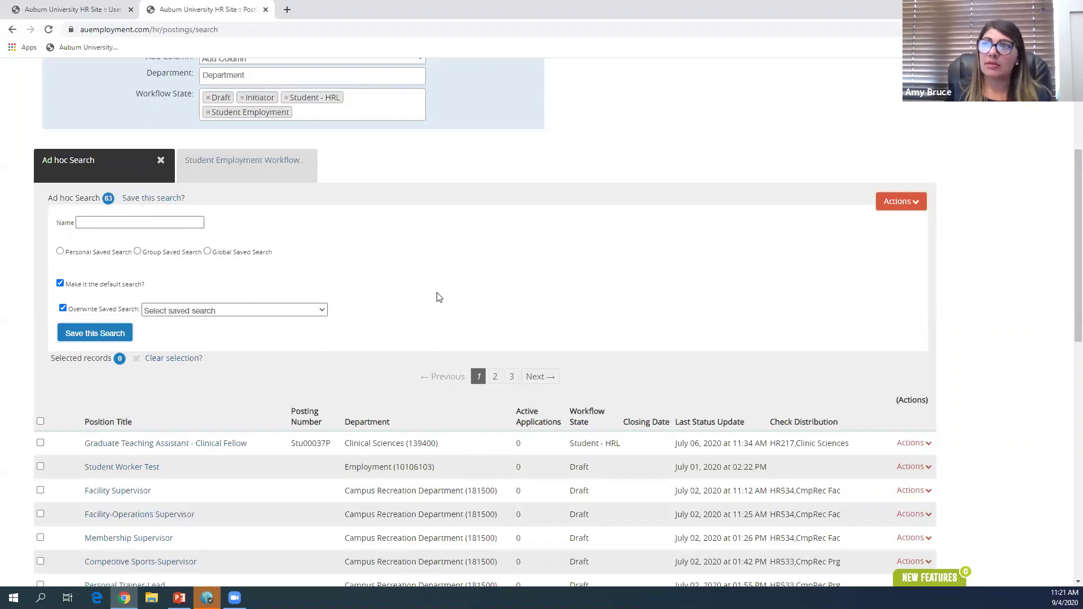
Step: Return to the beginning of the postings page and switch to the PowerPoint presentation
scroll(437, 297, "up", 2)
scroll(440, 297, "up", 2)
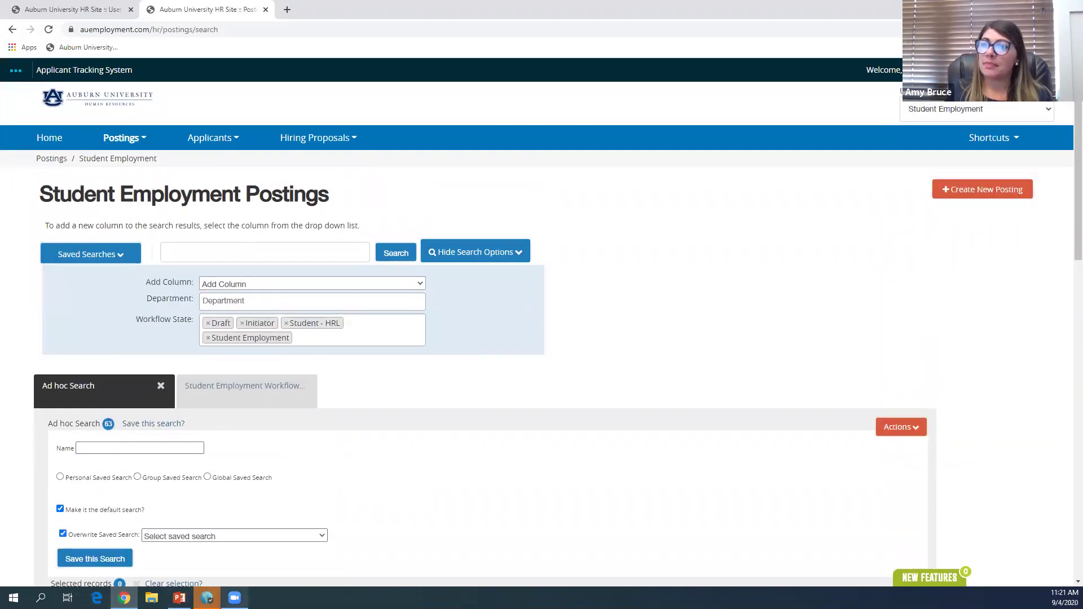
left_click(179, 598)
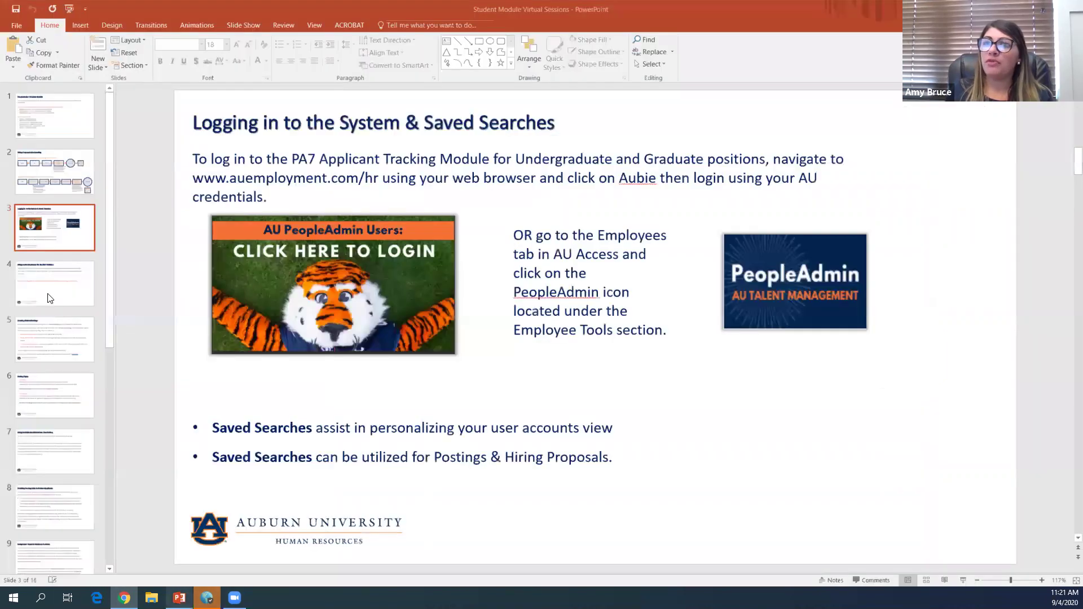
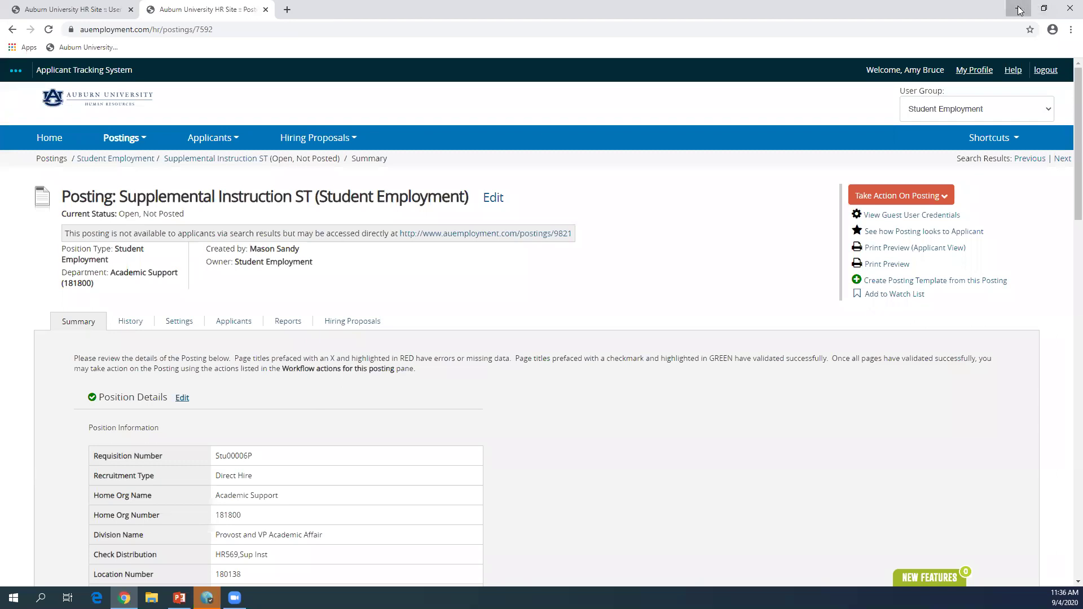
Step: Show the Employee Records login slide in PowerPoint, and return to PeopleAdmin in Chrome to open the Employee Records module
key("alt+Tab")
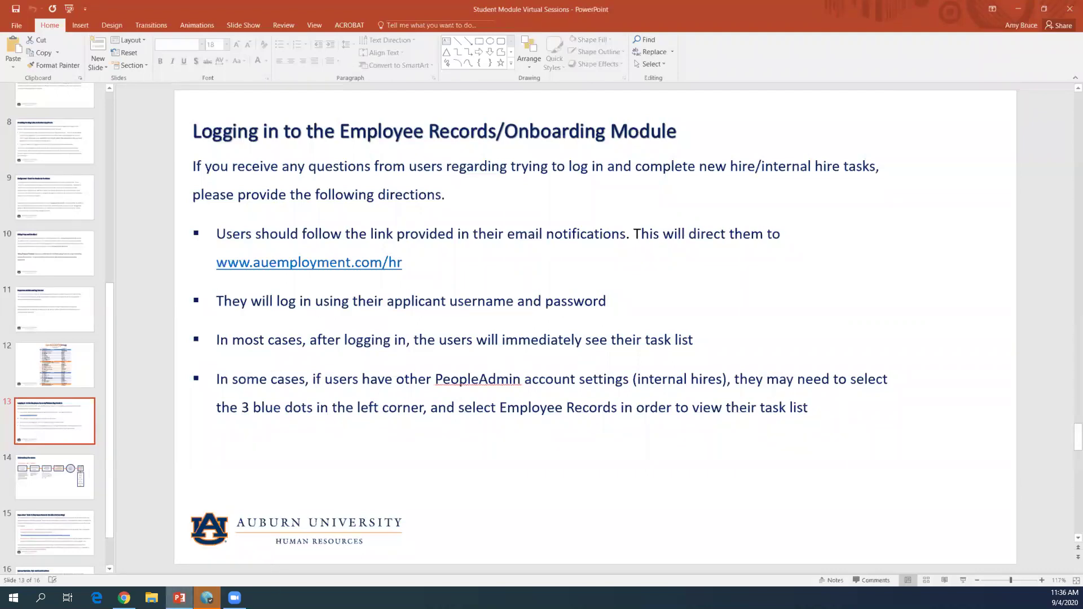
mouse_move(124, 597)
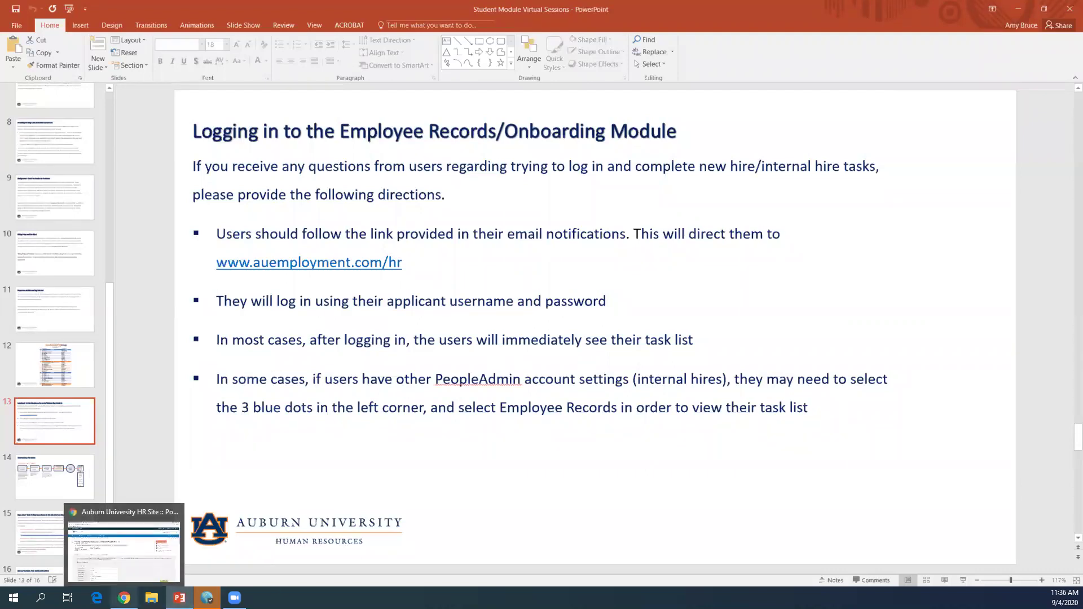
left_click(137, 570)
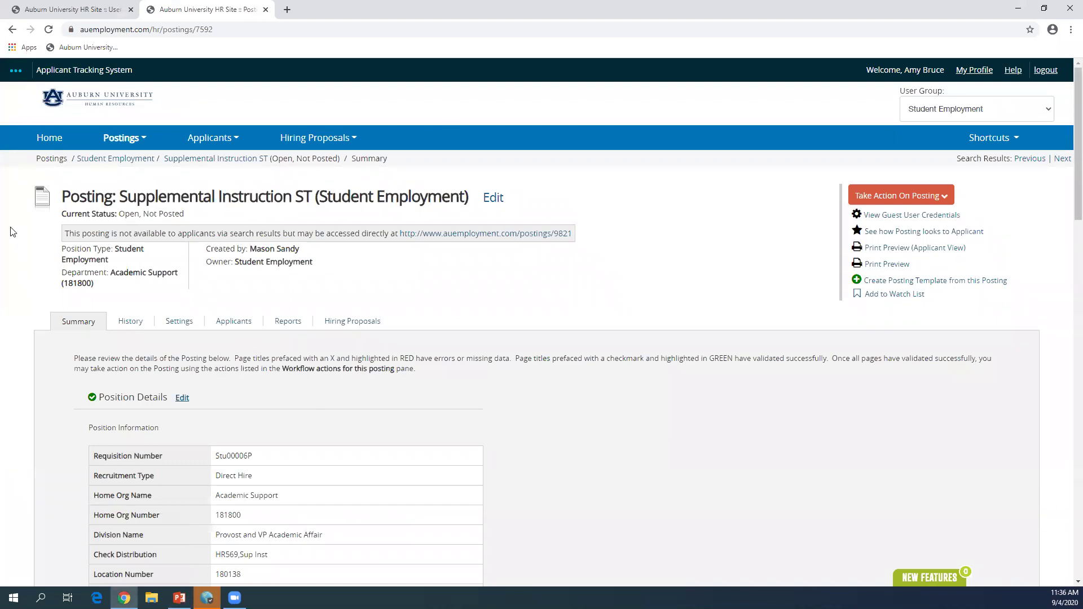
left_click(15, 72)
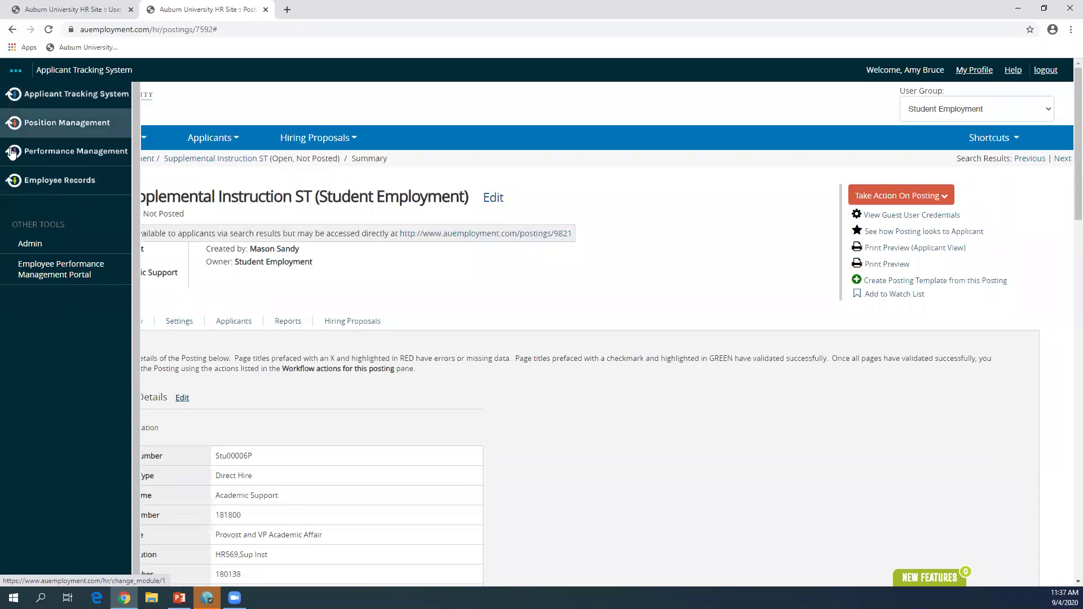
left_click(44, 193)
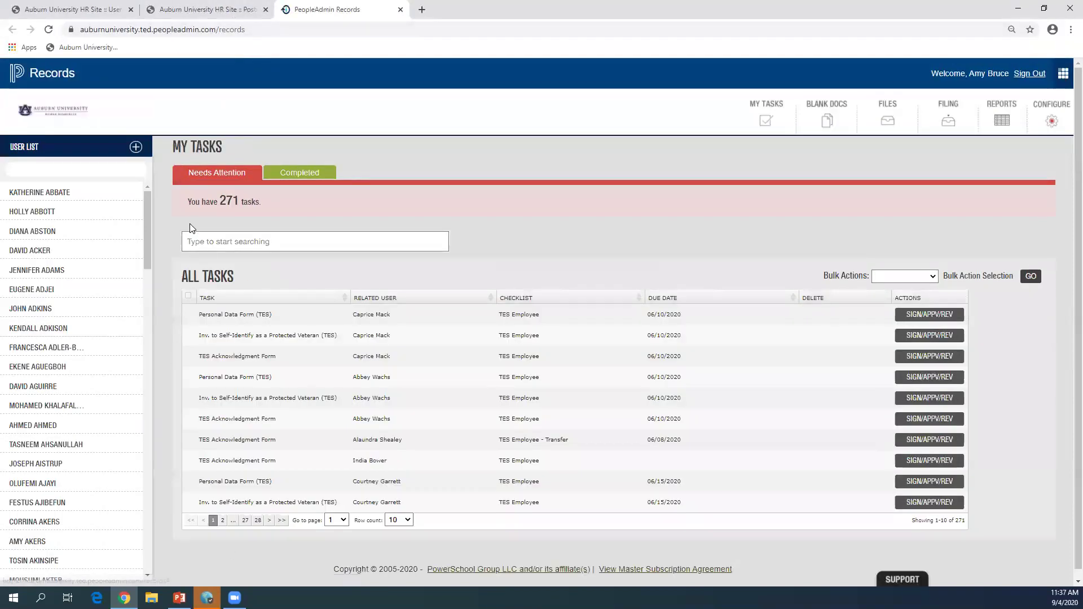
Step: Open the Users configuration in Records and search the active users for a student employee by first name
left_click(1051, 119)
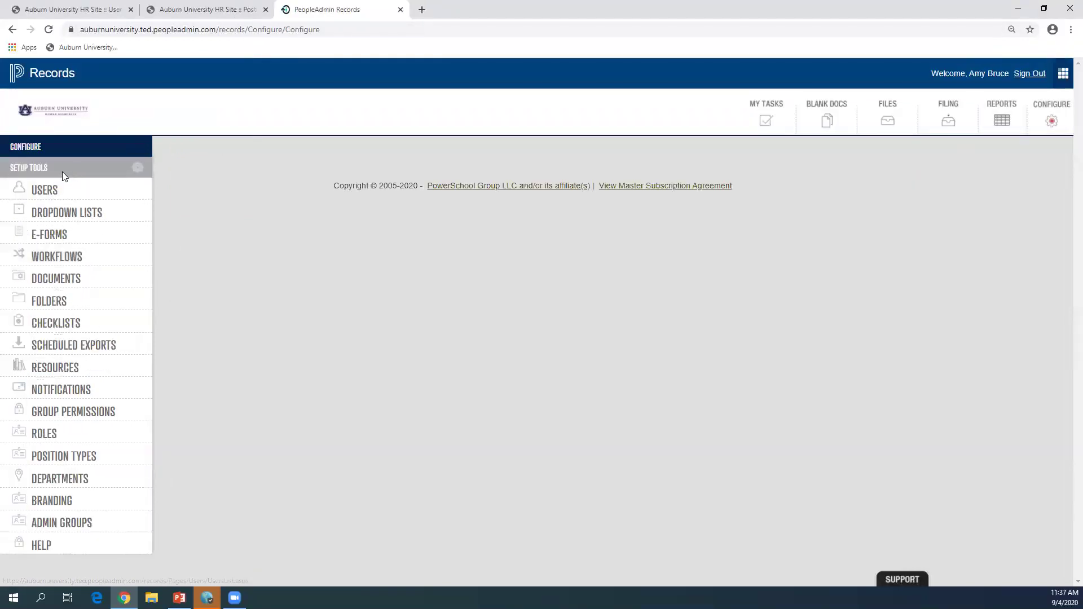
left_click(50, 194)
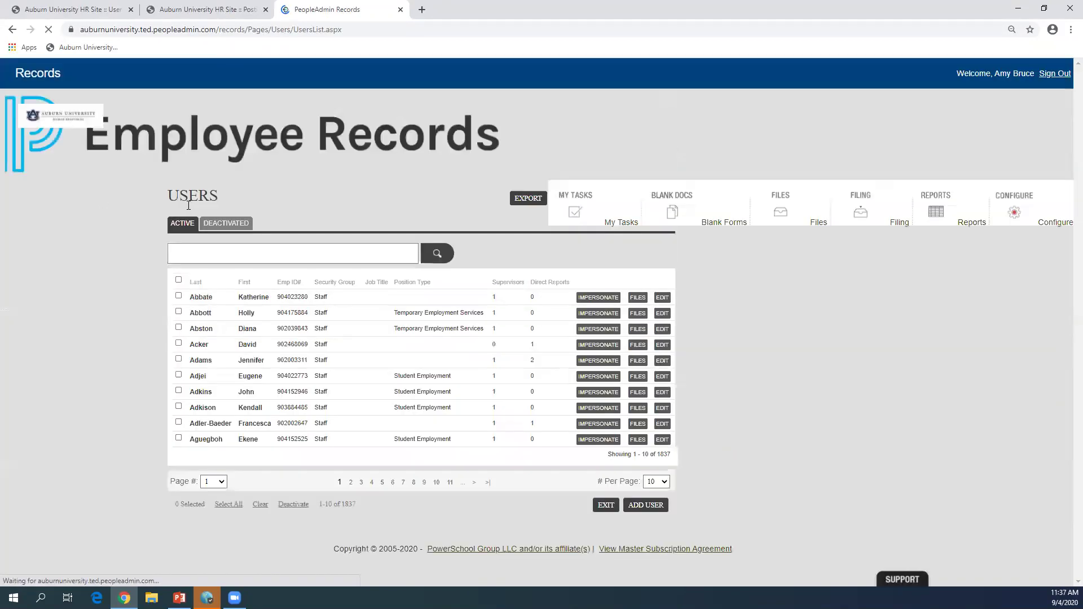
left_click(186, 204)
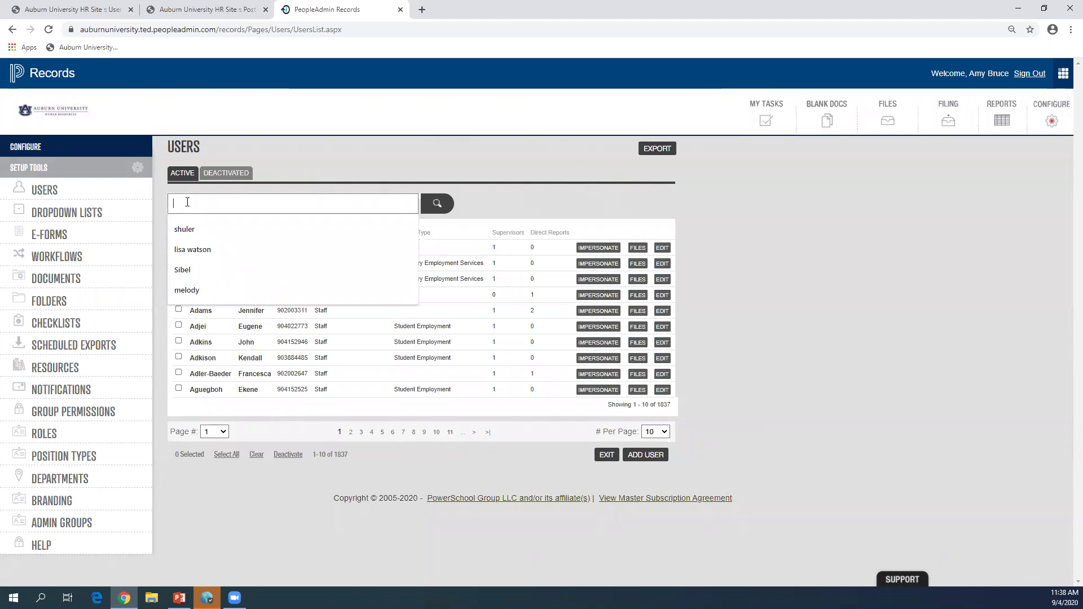
type("ai")
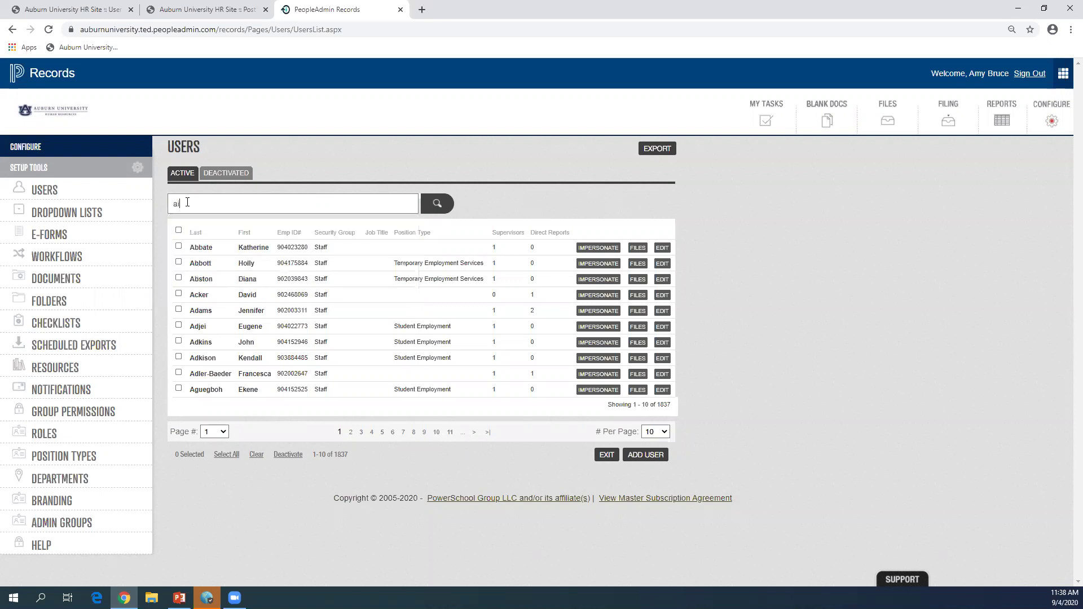
type("den")
key("Return")
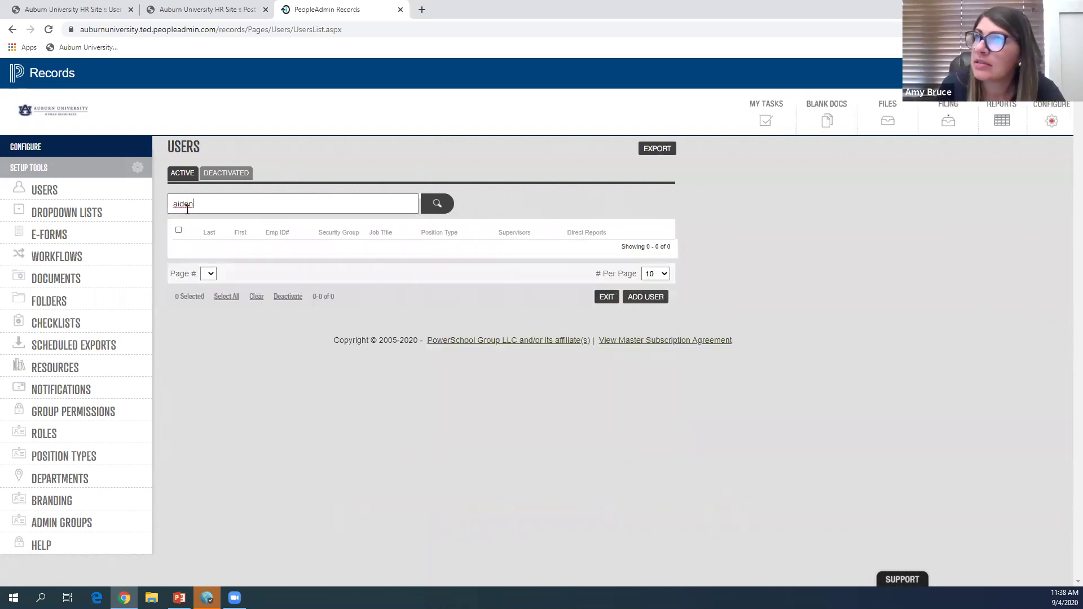
left_click_drag(200, 204, 191, 198)
type("dam")
key("Return")
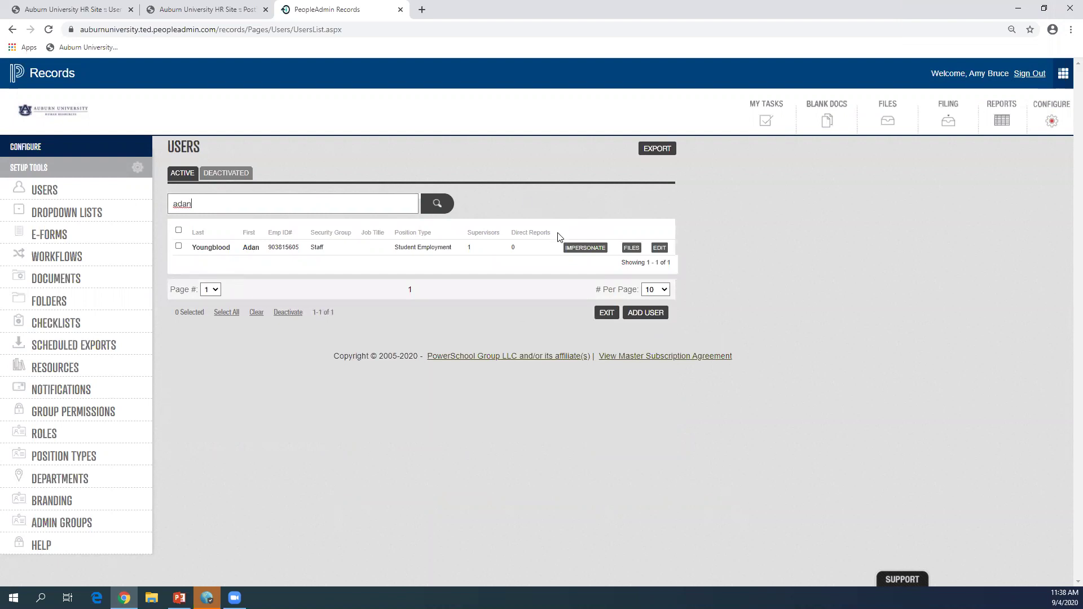
Step: Impersonate the student employee to view their completed tasks, and end the impersonation
left_click(584, 248)
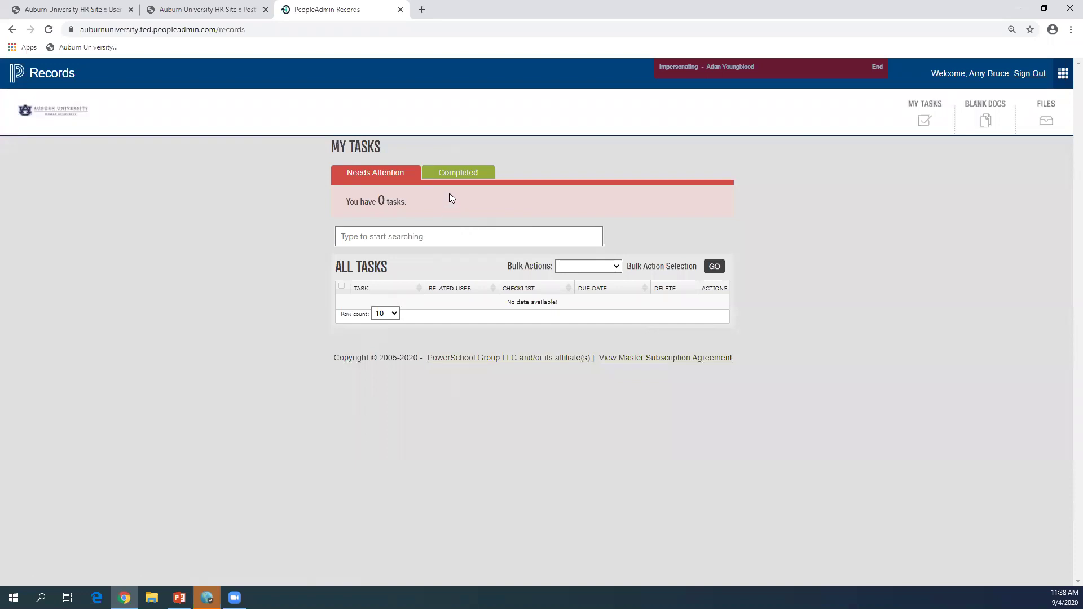
left_click(456, 177)
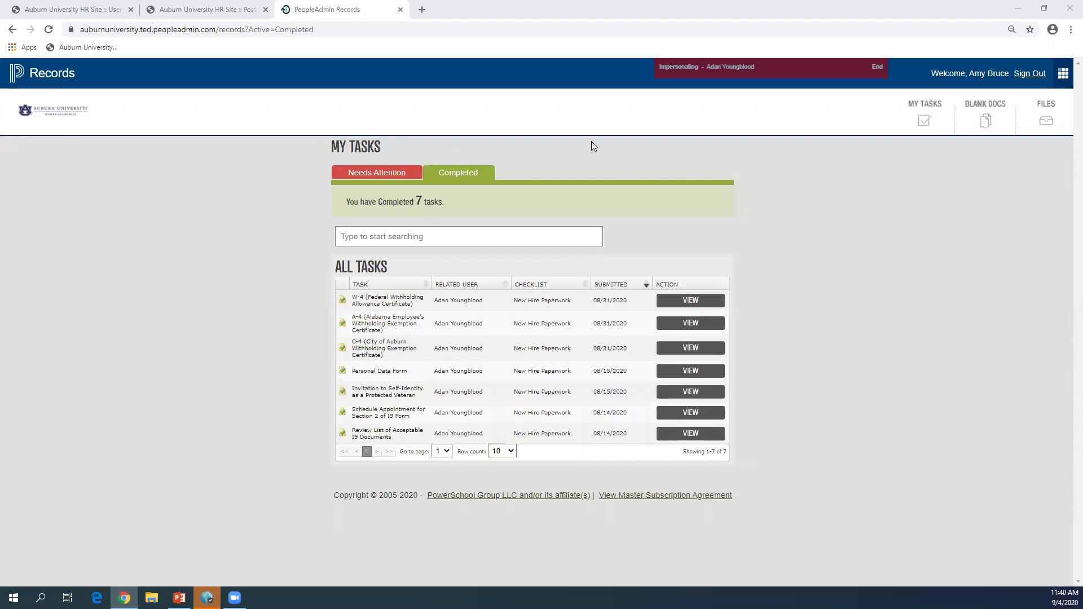
left_click(877, 68)
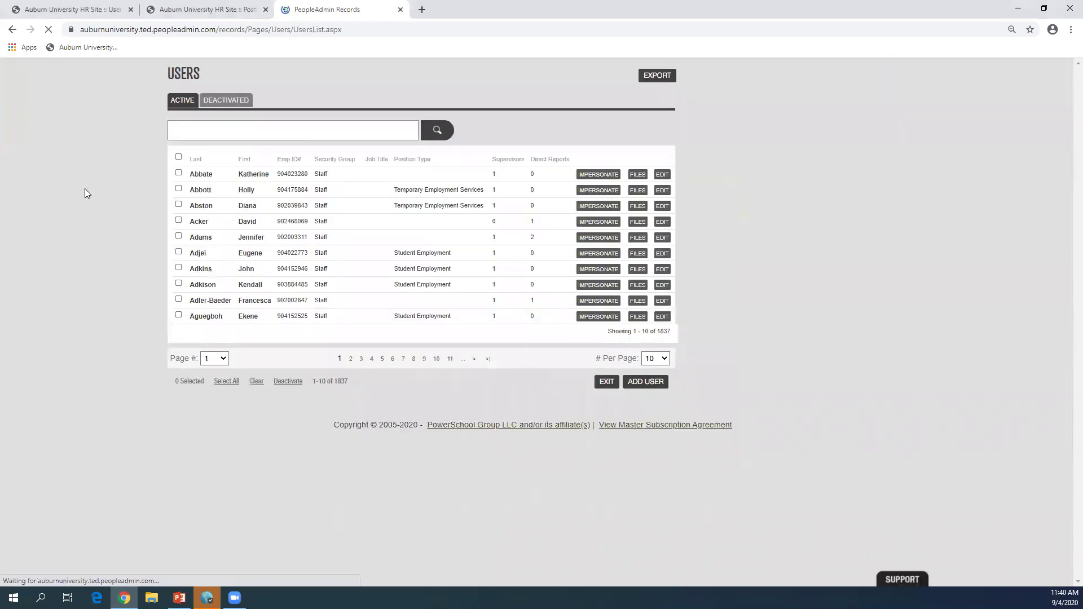
Step: Search the active users by a supervisor's first name and impersonate that supervisor
left_click(197, 205)
type("c")
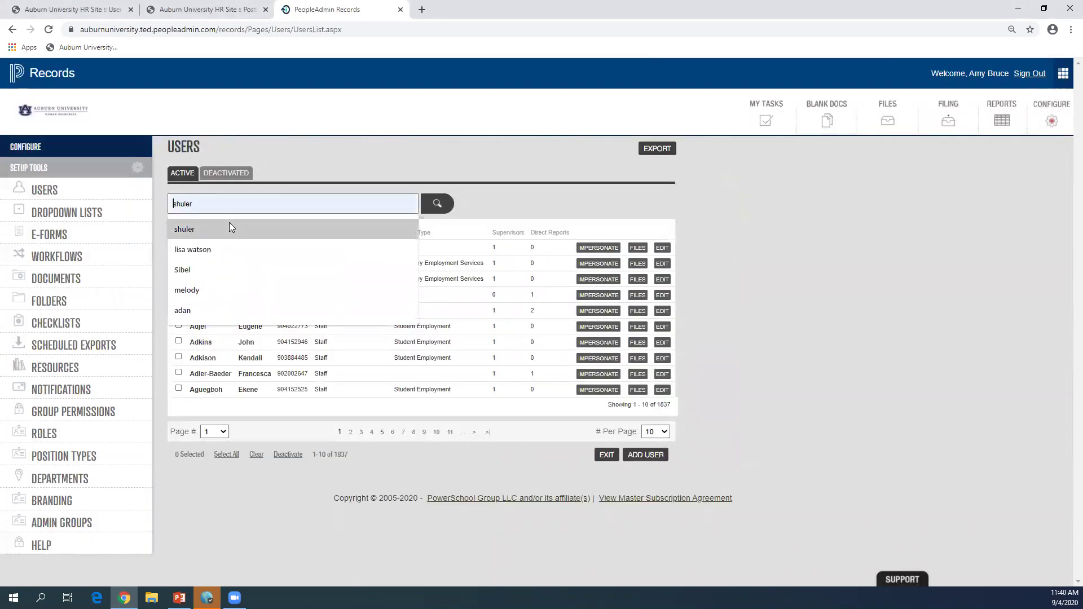
type("ar")
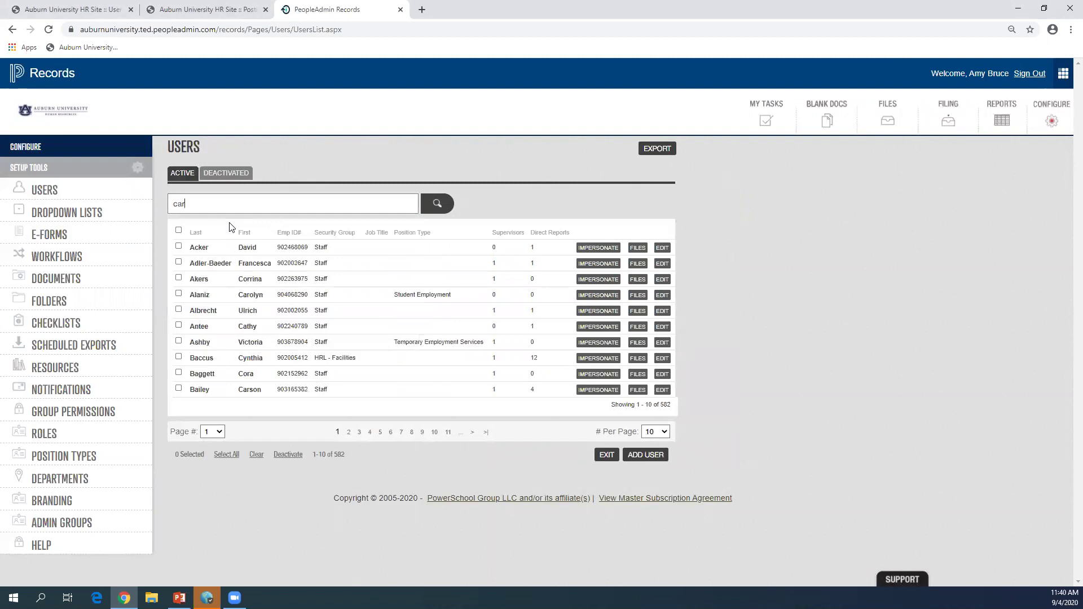
type("oline")
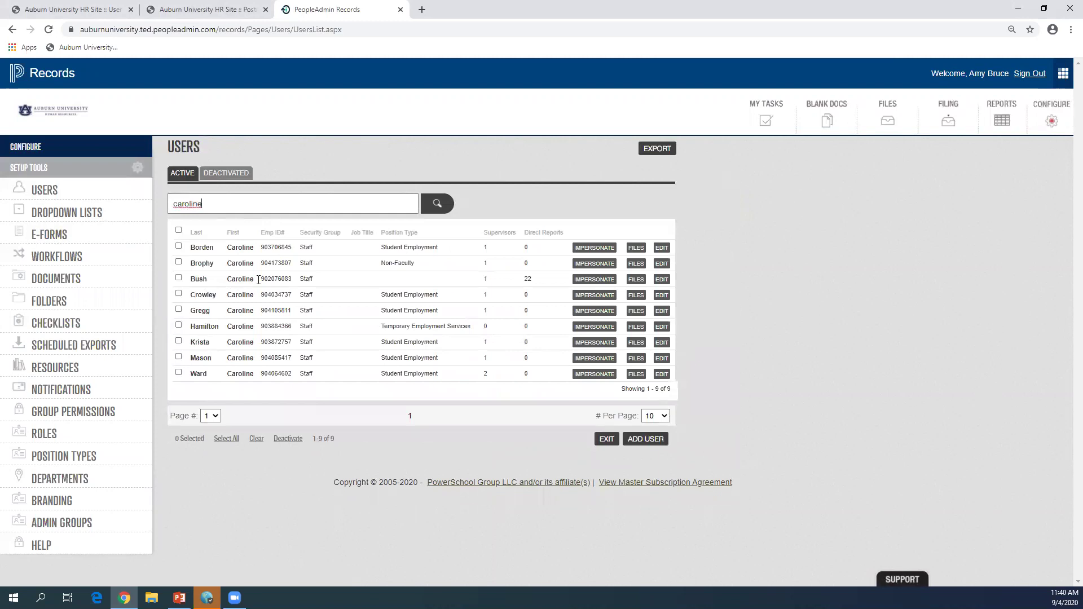
left_click(595, 282)
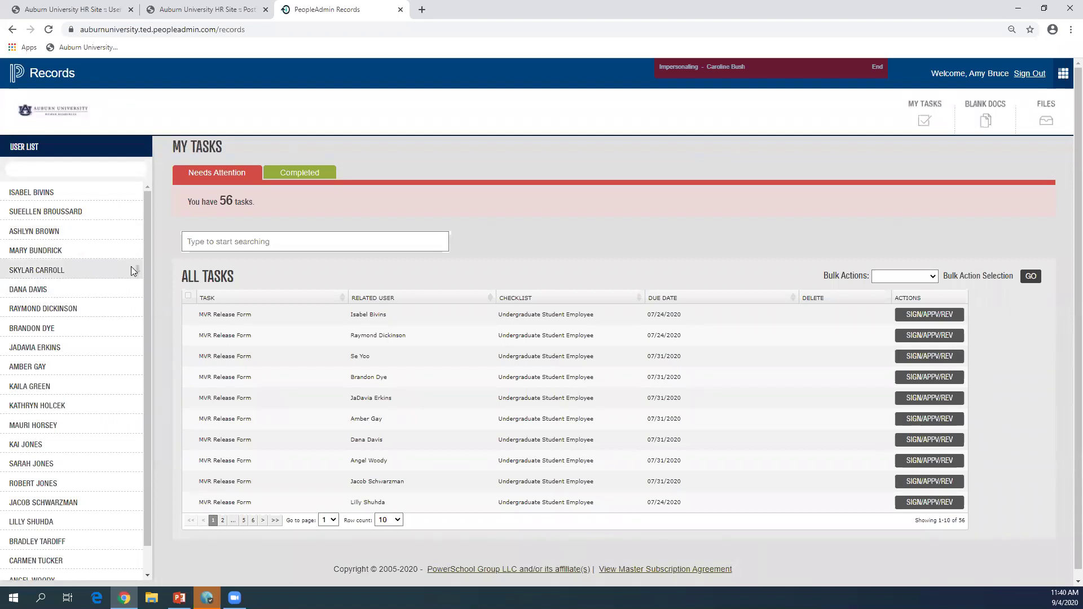
Step: Open the personnel files of the first employee in the supervisor's user list and review the New Hire Paperwork checklist
mouse_move(27, 197)
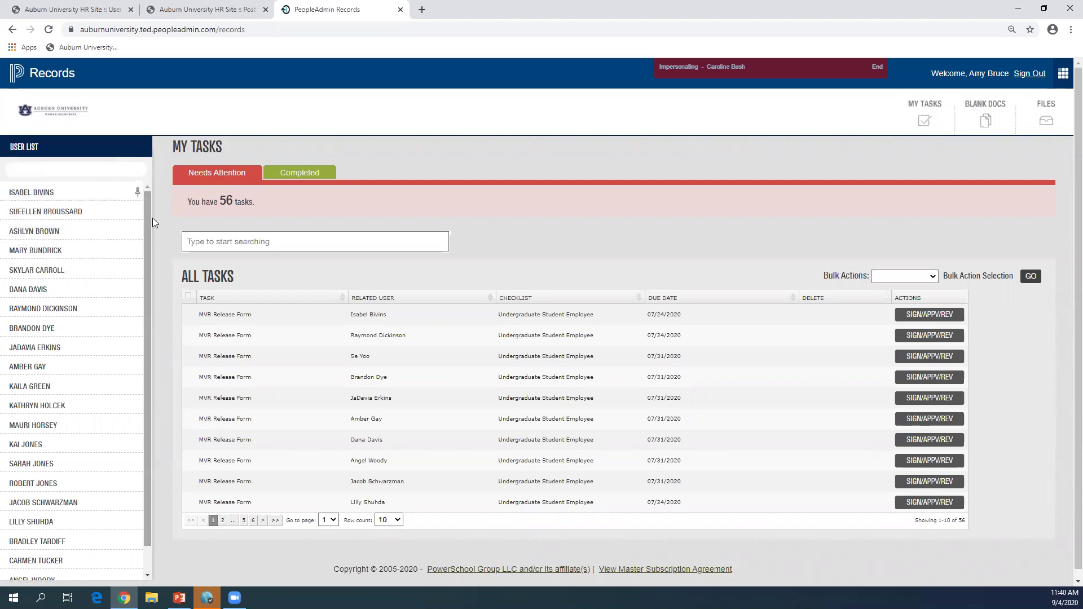
left_click(36, 197)
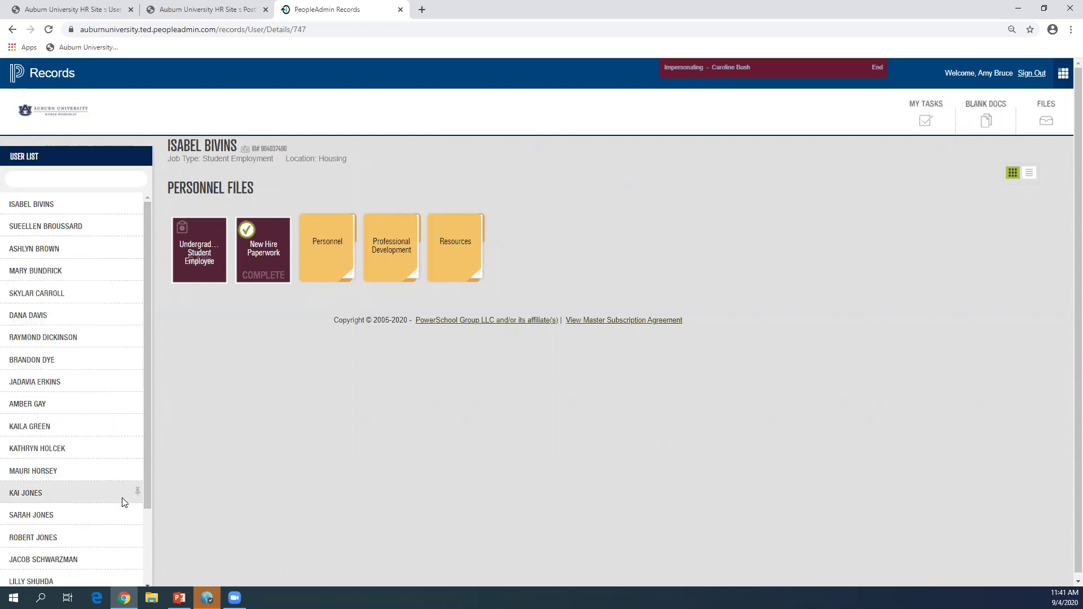
left_click(257, 243)
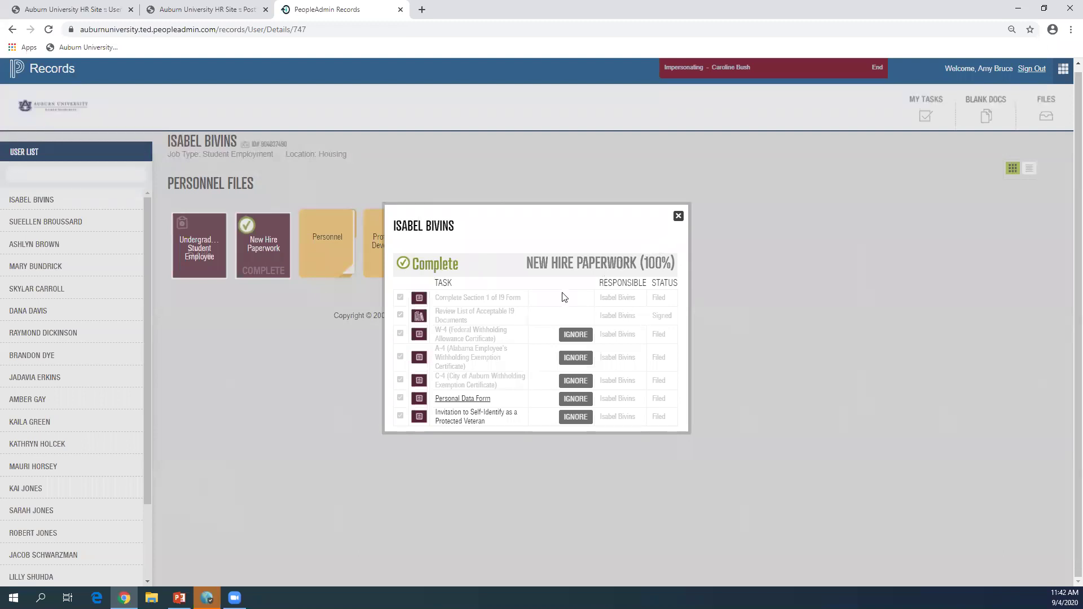
left_click(500, 319)
left_click(678, 217)
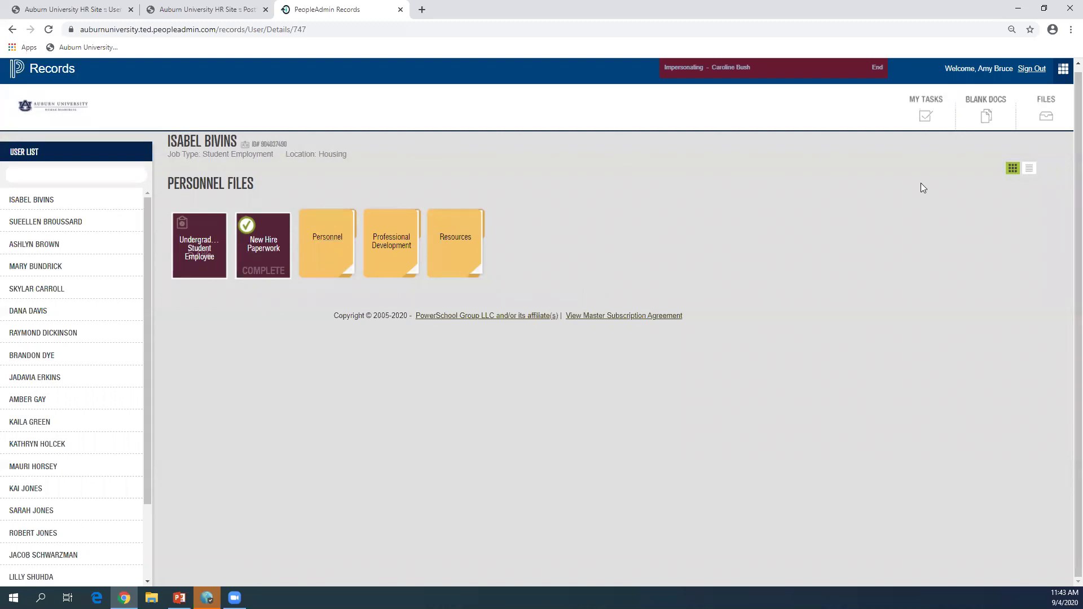
Step: End the supervisor impersonation and switch to the PowerPoint presentation
left_click(881, 72)
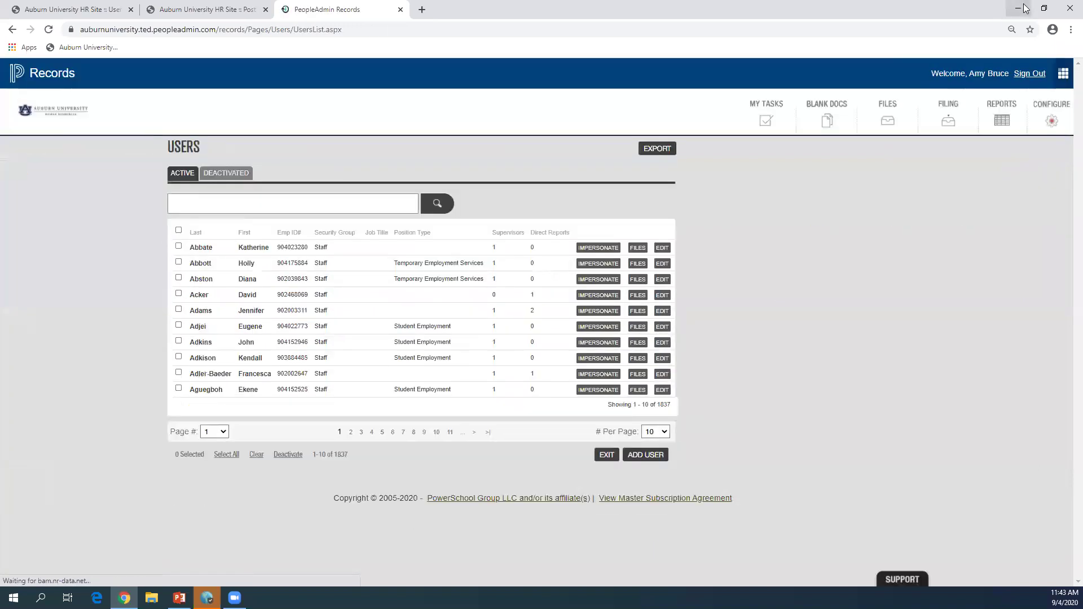
left_click(179, 598)
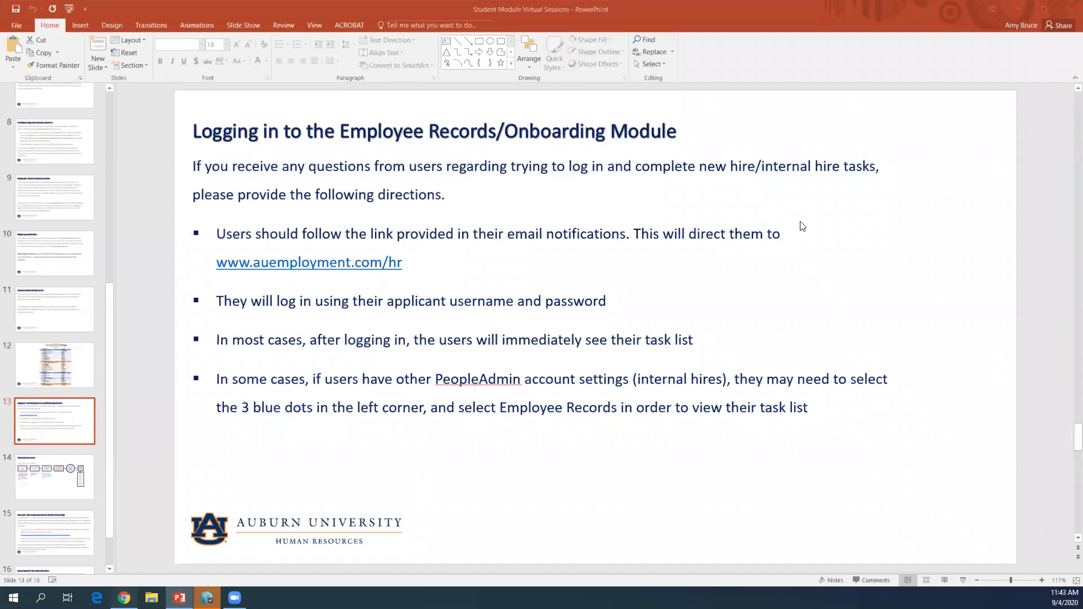
Step: Check the Records user list in the browser, return to PowerPoint, and view the Onboarding Processes slide and the Employee Records login slide
key("alt+Tab")
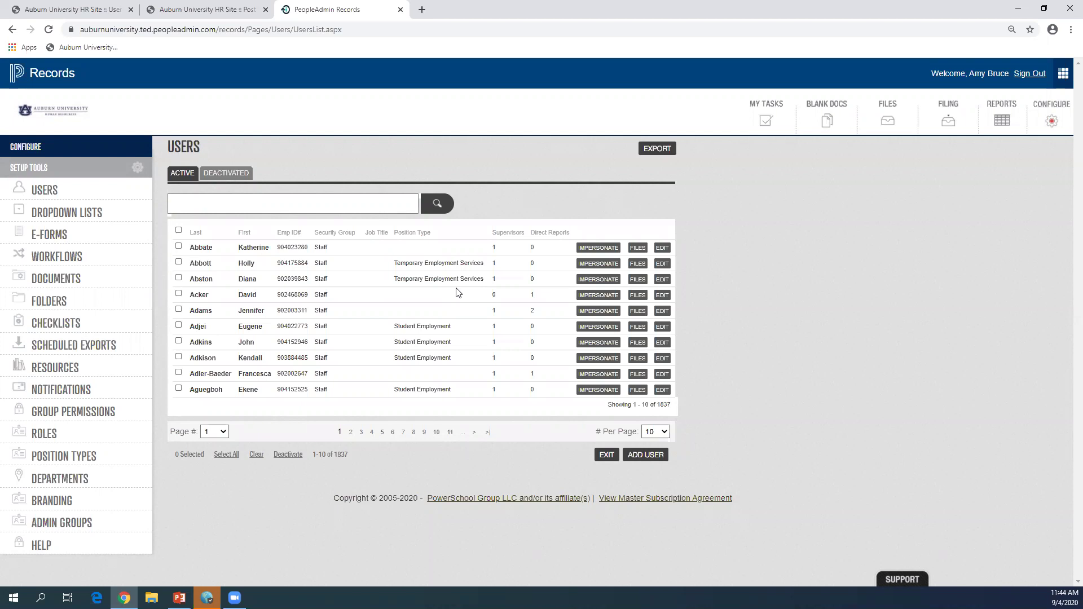
left_click(179, 597)
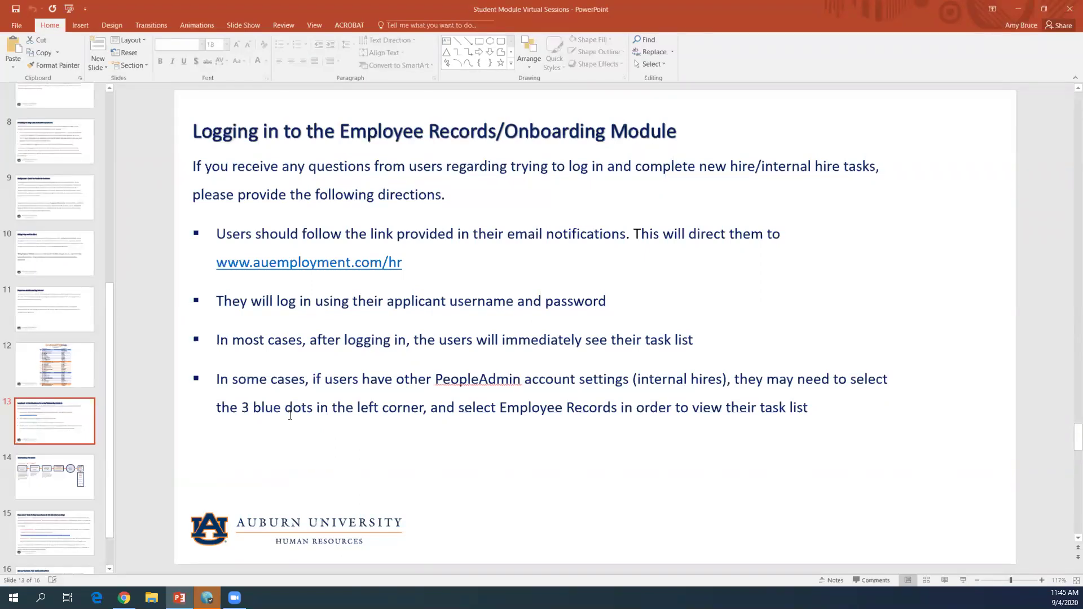
left_click(84, 464)
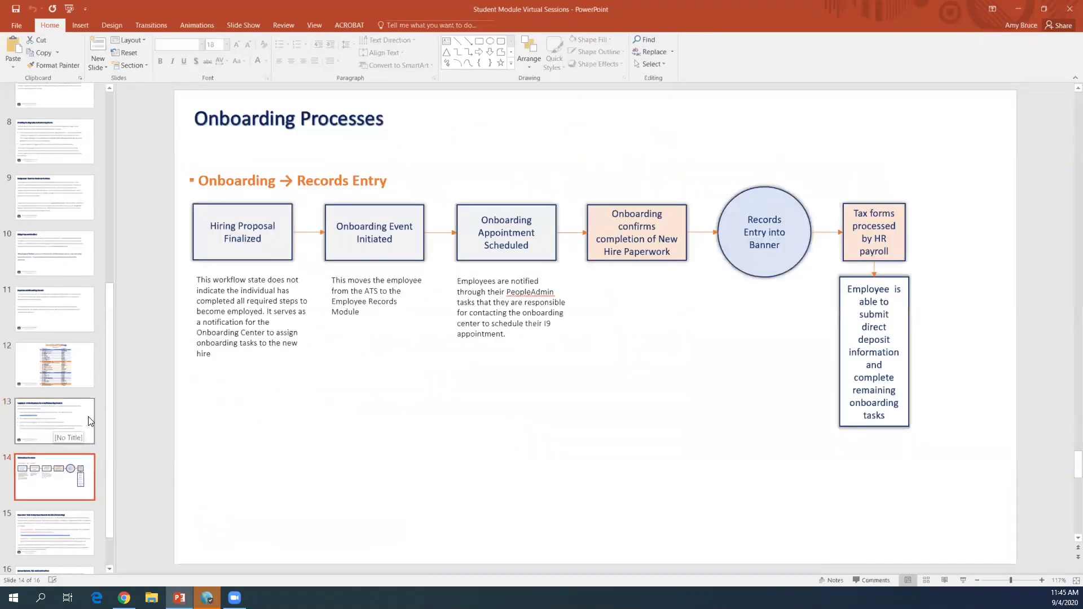
left_click(88, 421)
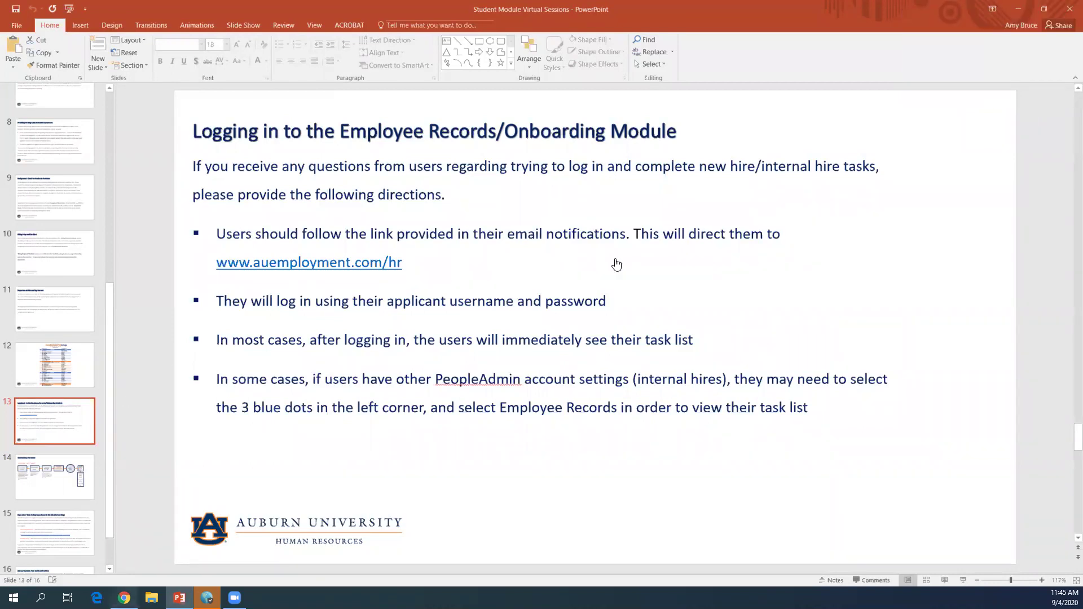
Step: Switch to PeopleAdmin Records in the browser and open the Checklist Completion report for the New Hire Paperwork checklist
key("alt+Tab")
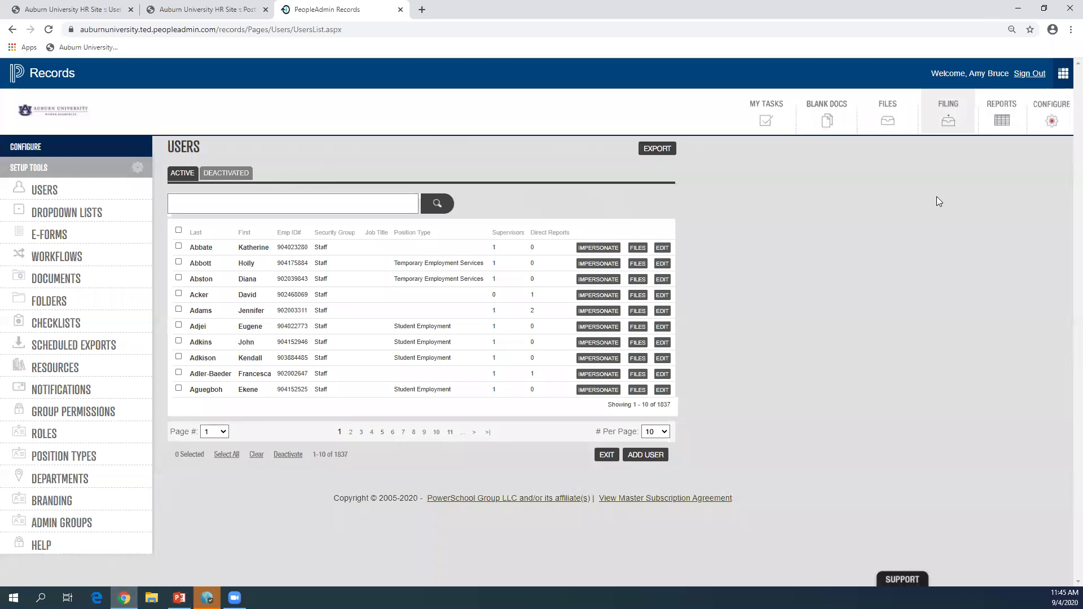
left_click(1001, 120)
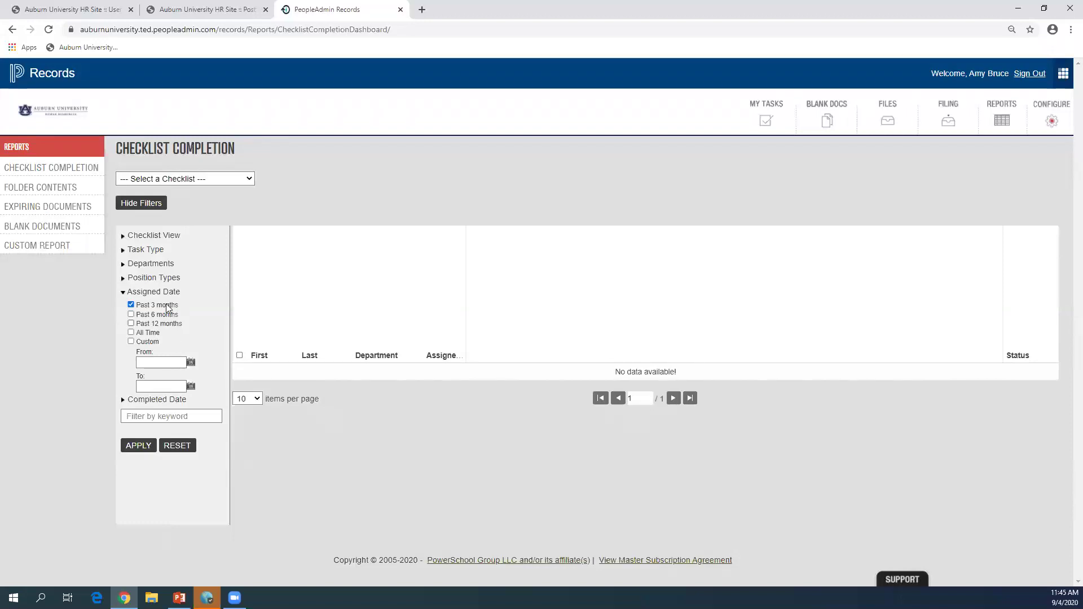
left_click(122, 278)
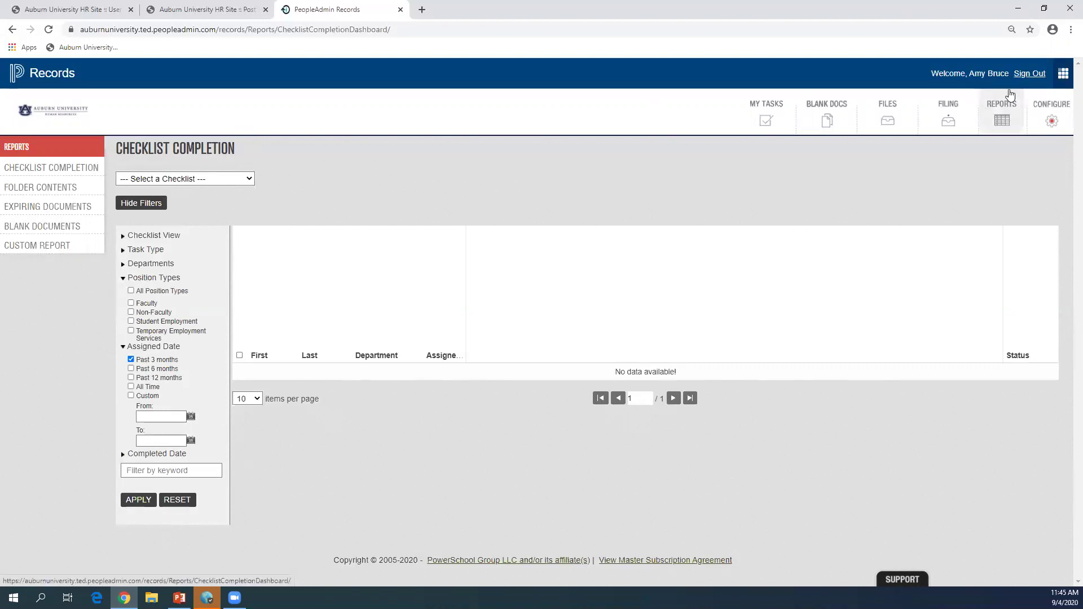
left_click(996, 117)
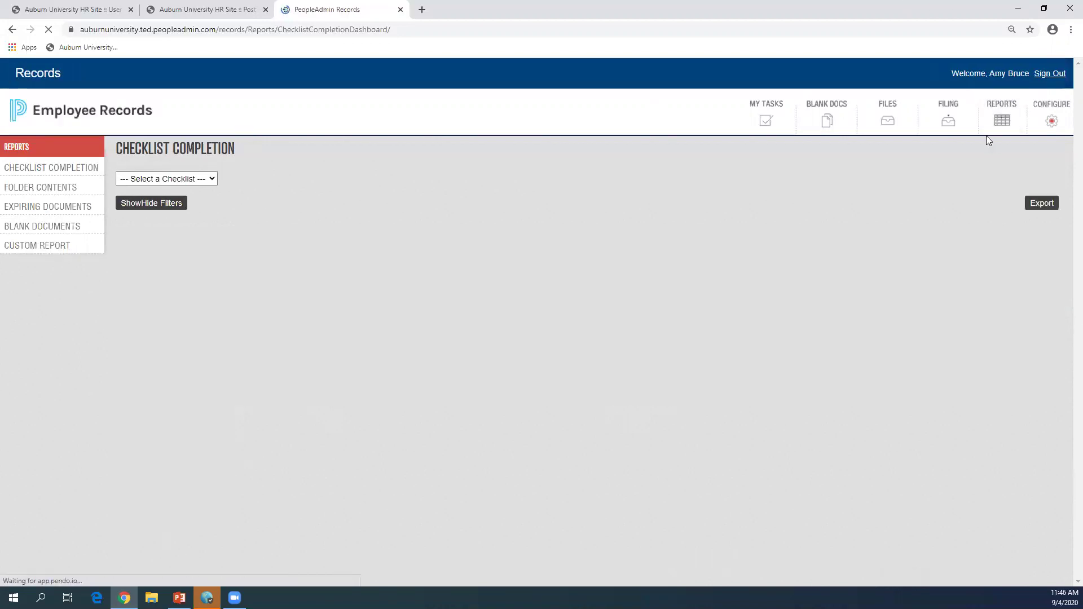
left_click(211, 179)
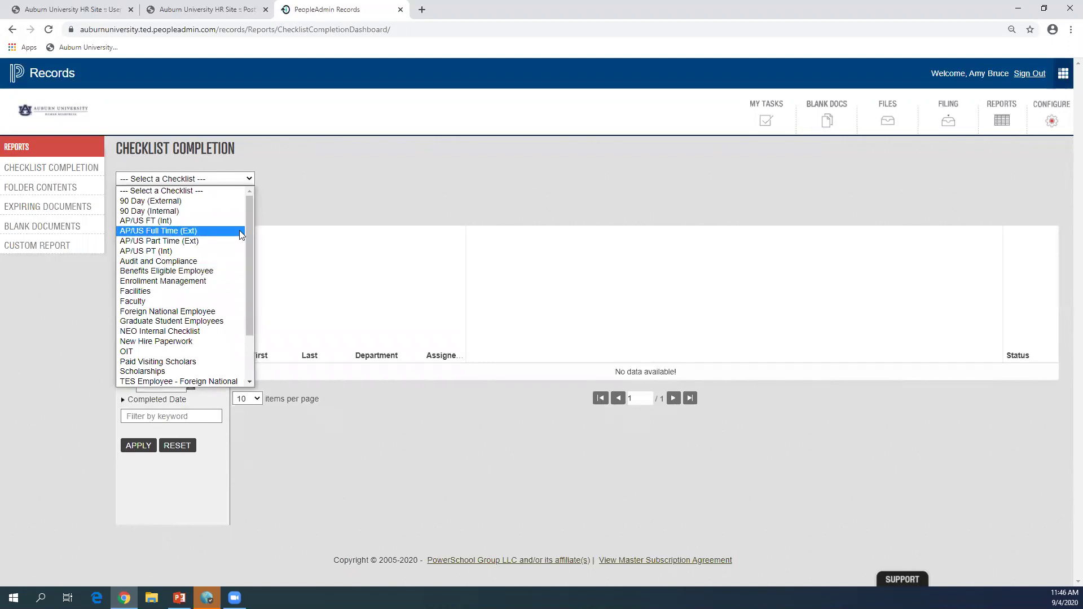
left_click(340, 178)
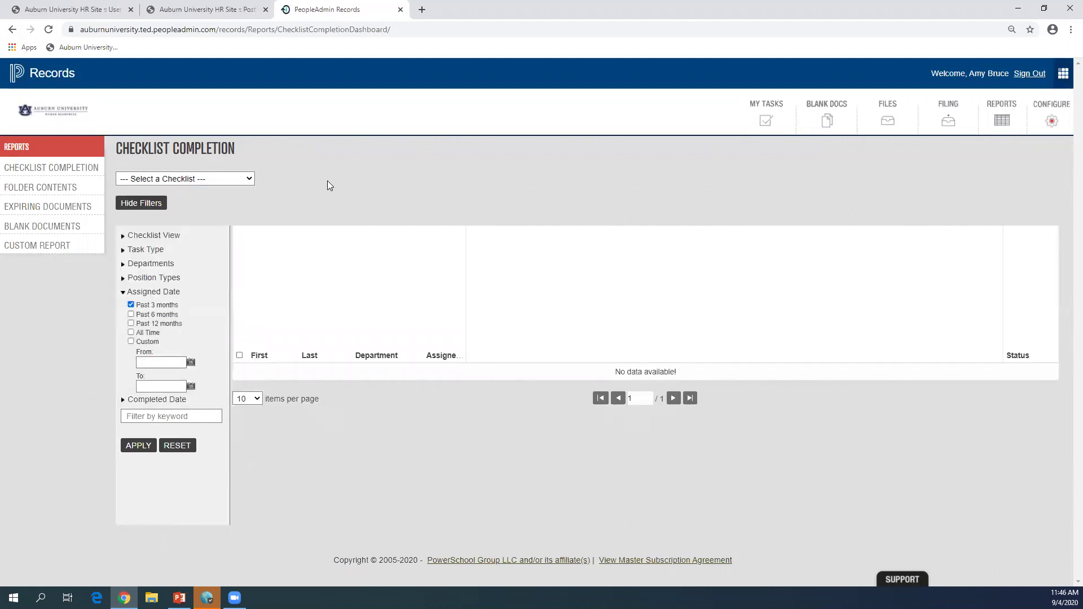
left_click(249, 179)
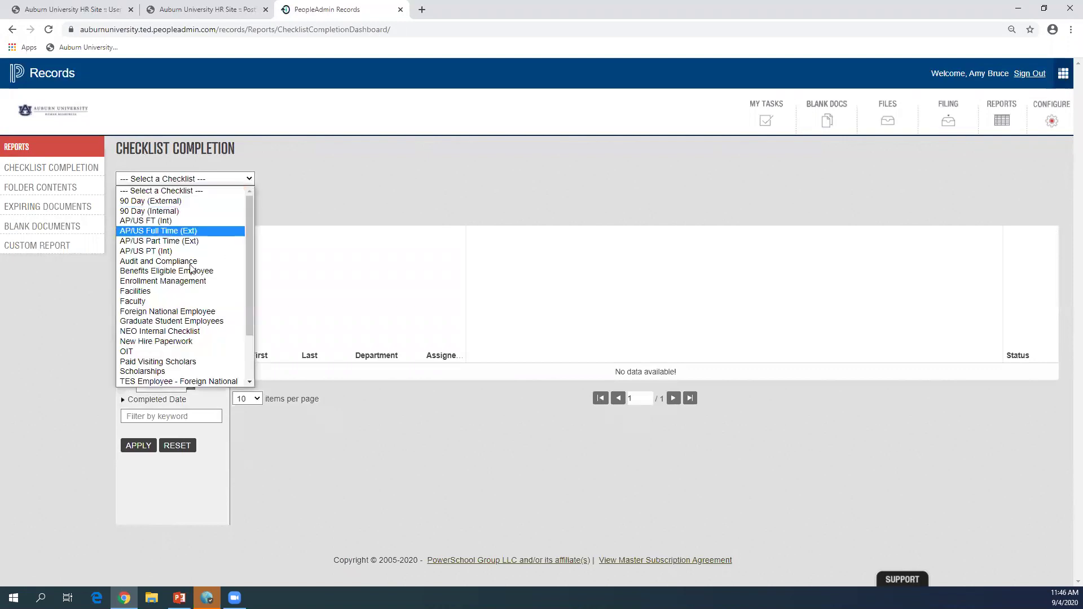
left_click(176, 341)
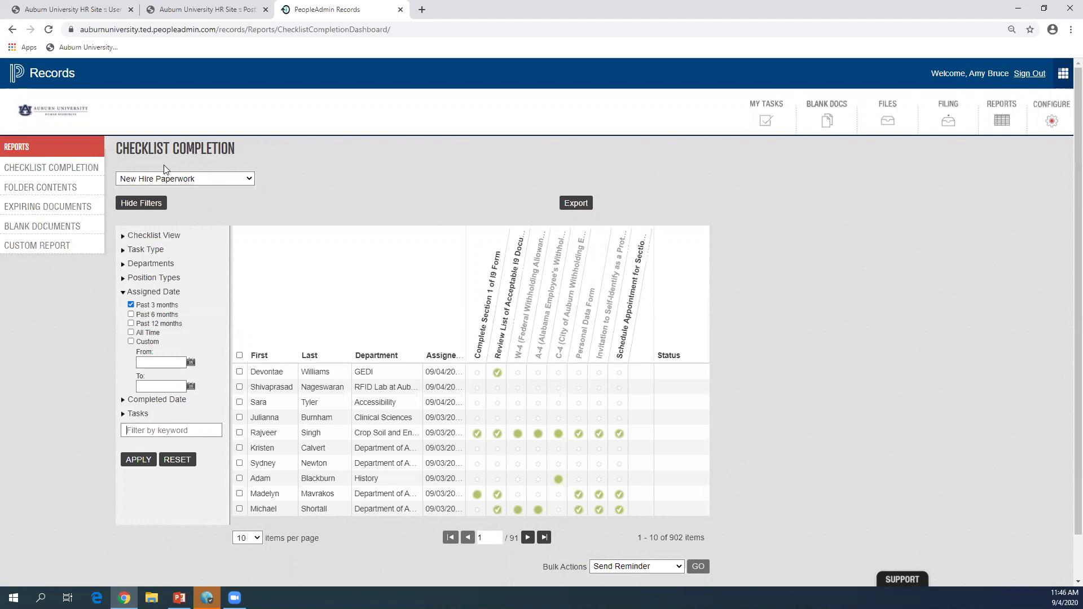
Step: Filter the checklist completion report to the Student Employment position type
left_click(124, 279)
left_click(130, 321)
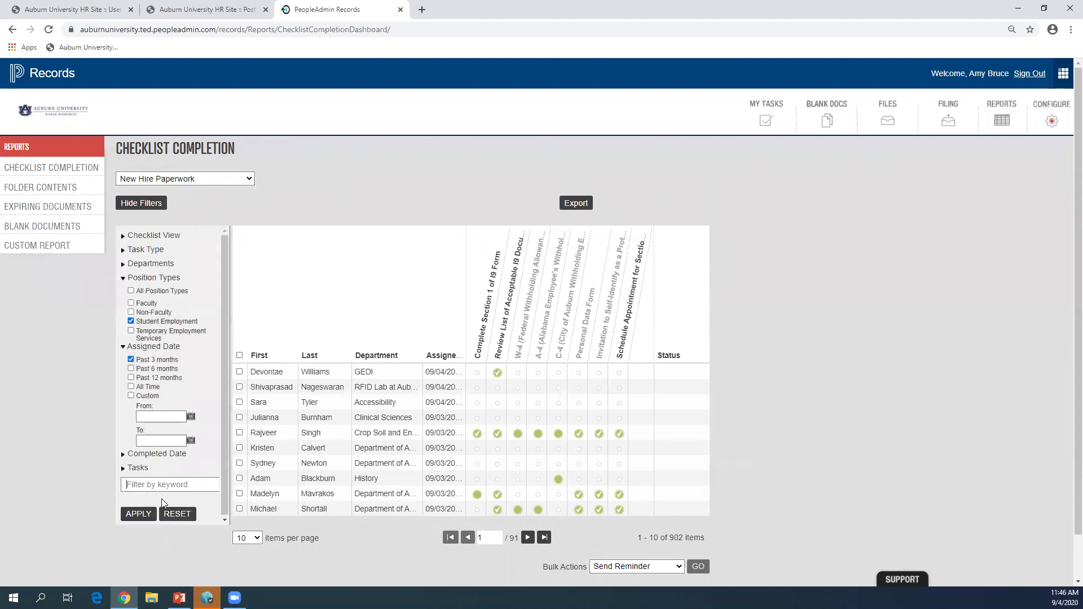
left_click(135, 514)
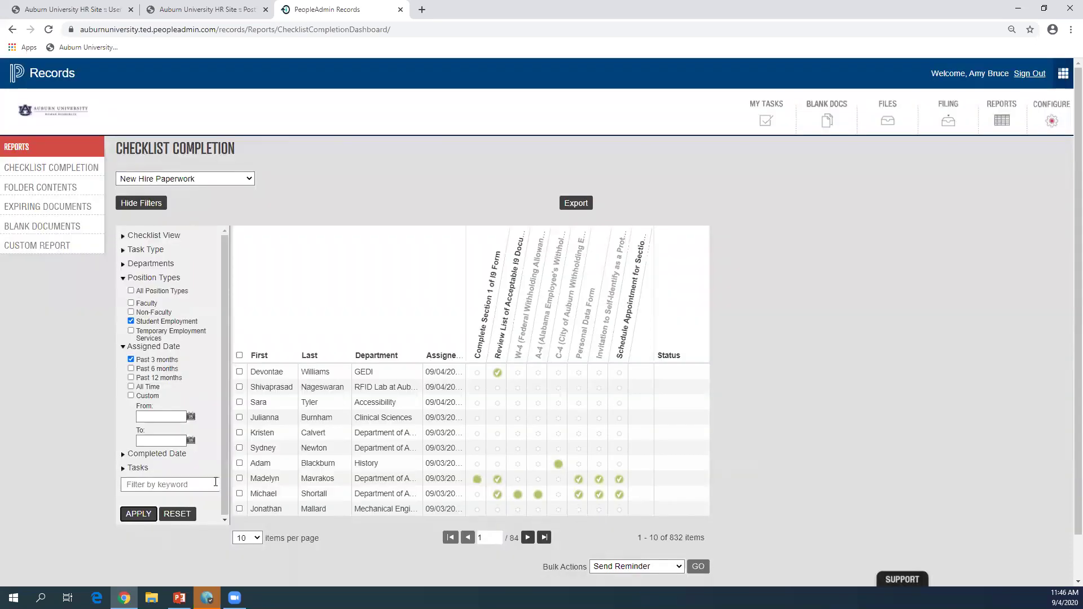
scroll(332, 452, "down", 1)
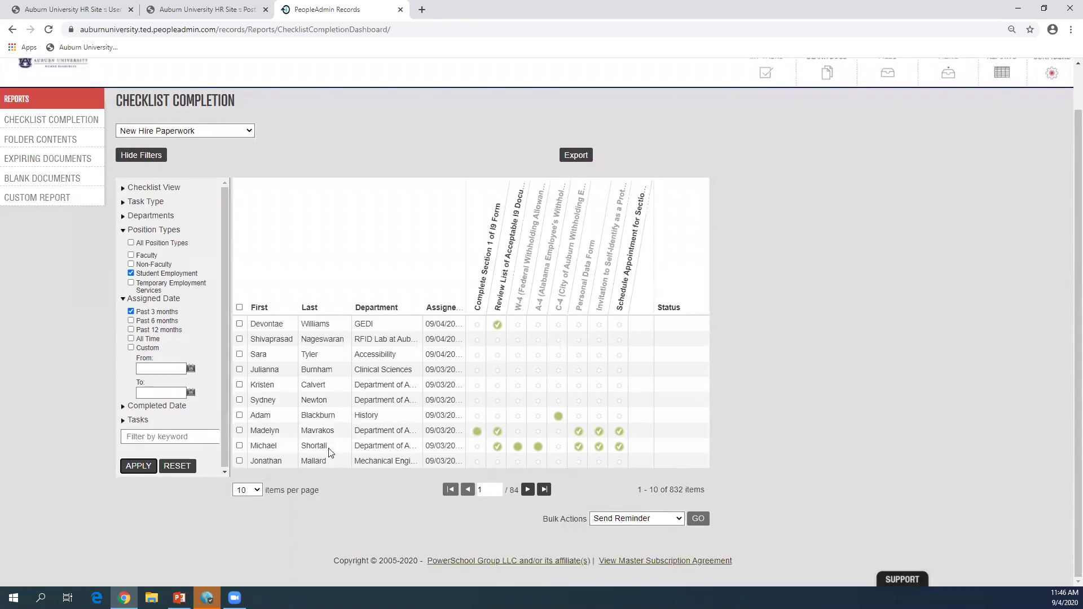
Step: Narrow the checklist completion report with the keyword "liberal art"
left_click(168, 436)
type("liberal art")
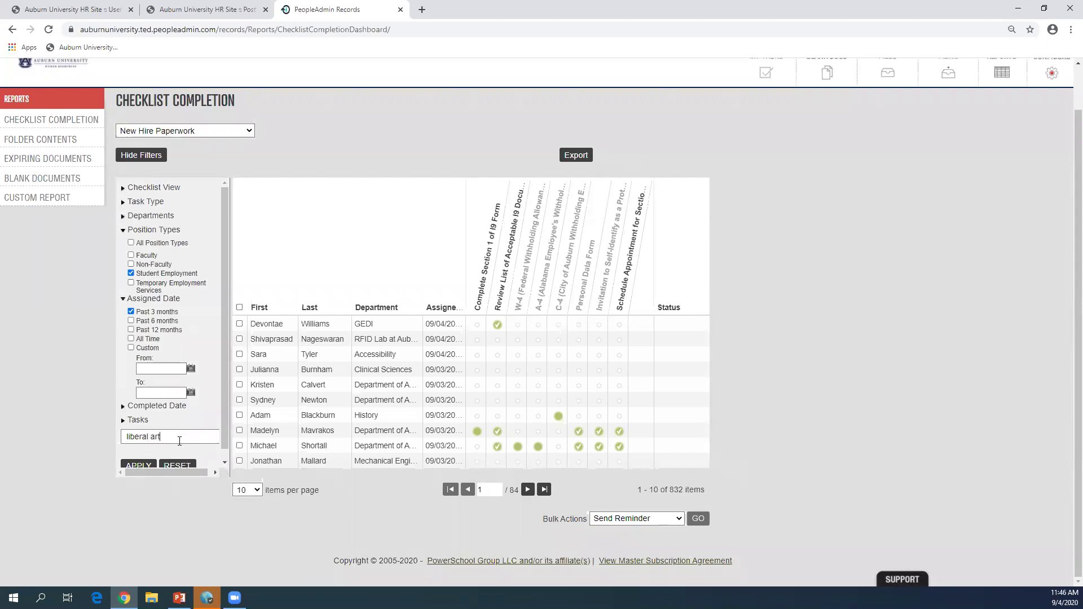
left_click(150, 467)
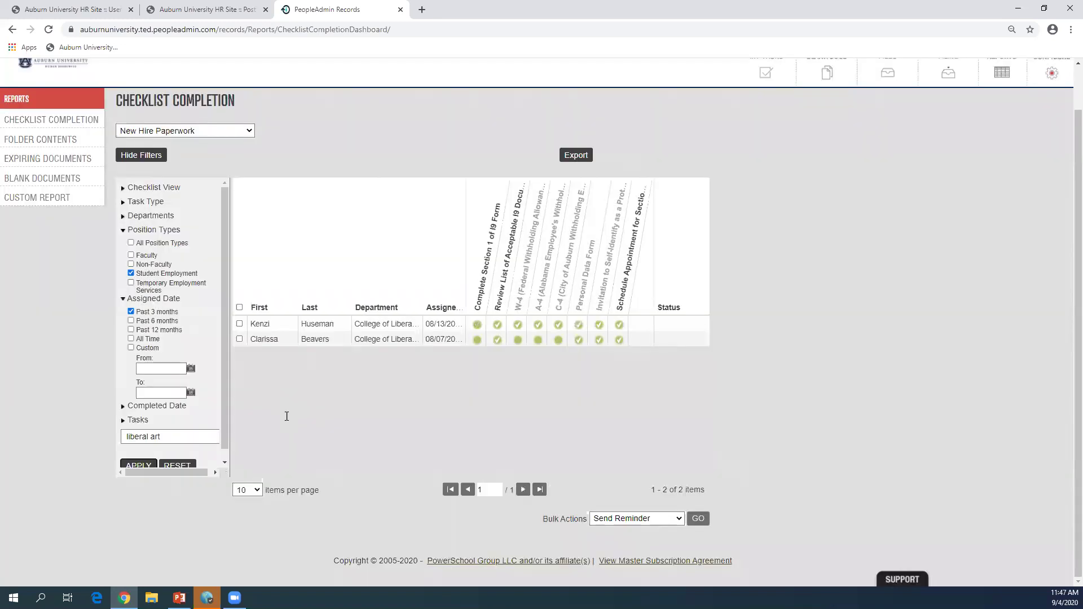
scroll(373, 432, "up", 1)
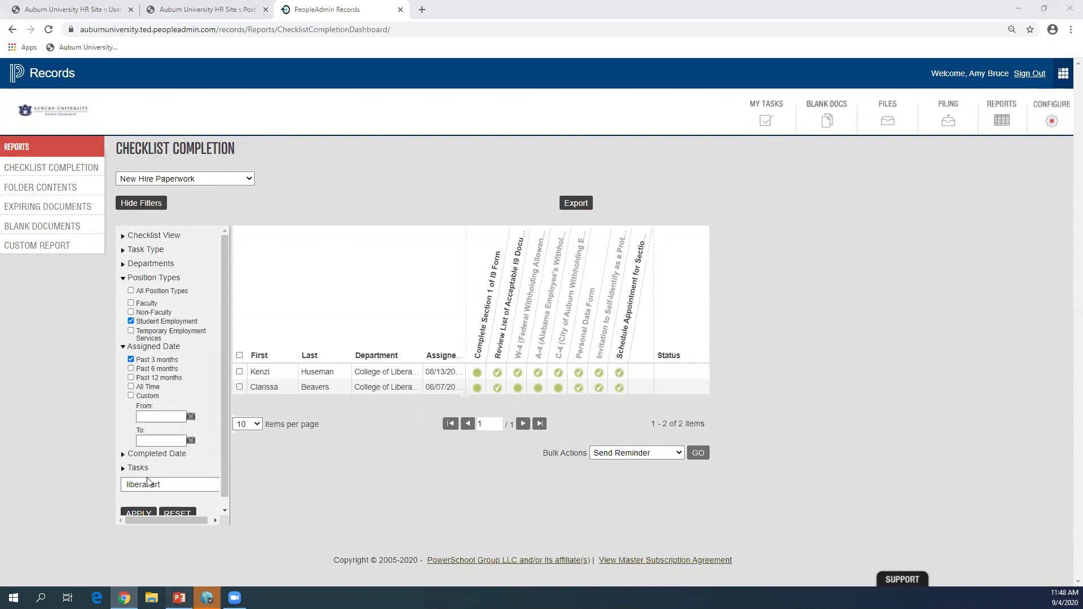
Step: Switch to the PowerPoint presentation, view the Supervisor Tasks in Employee Records Module slide, and return to the Onboarding Processes slide
left_click(179, 597)
left_click(70, 435)
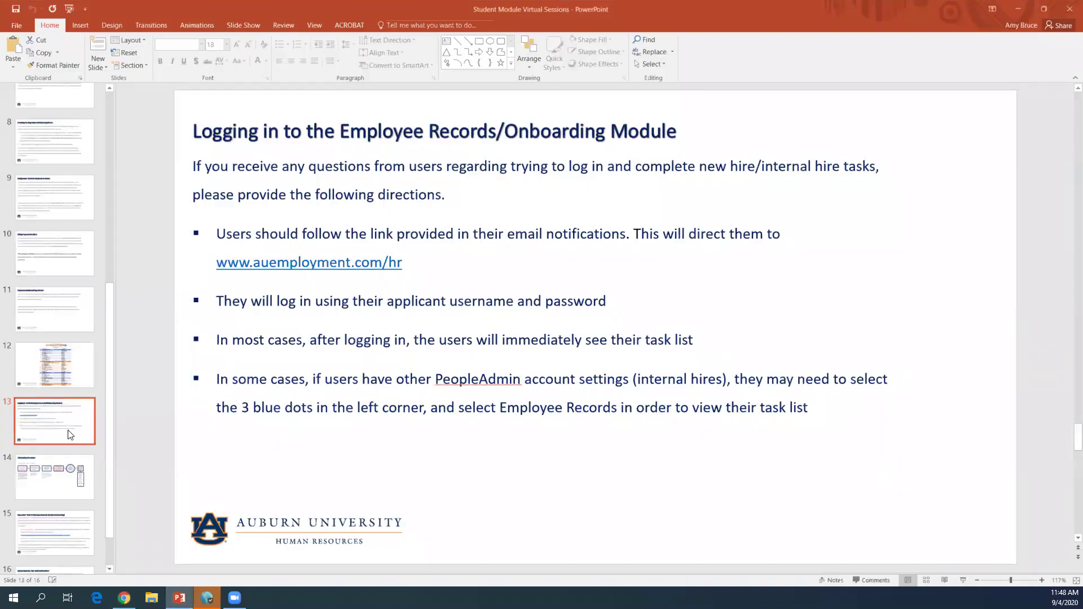
left_click(71, 481)
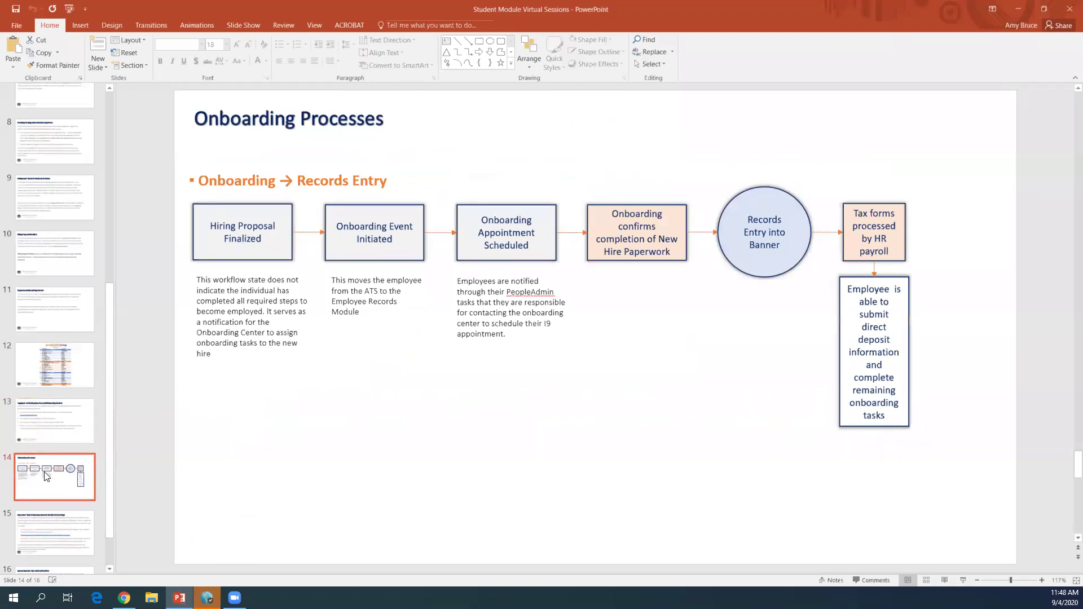
left_click(61, 528)
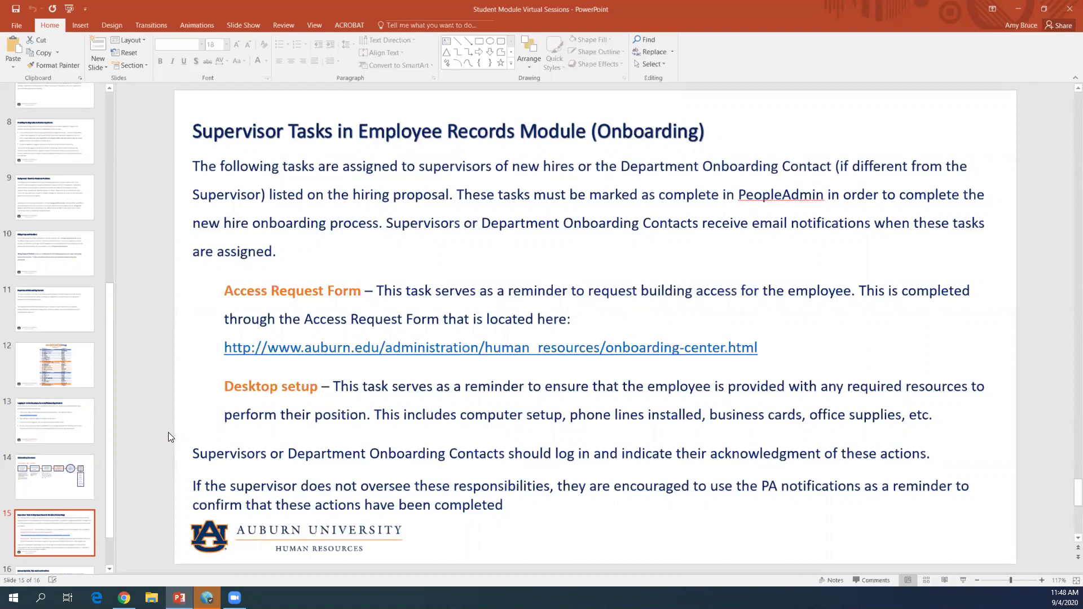
left_click(73, 476)
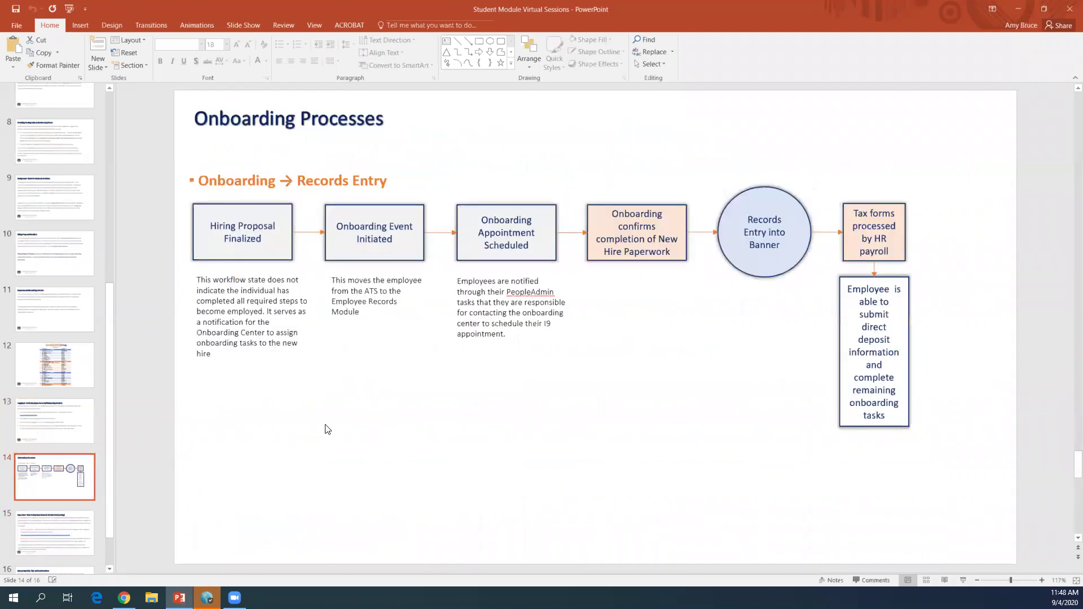